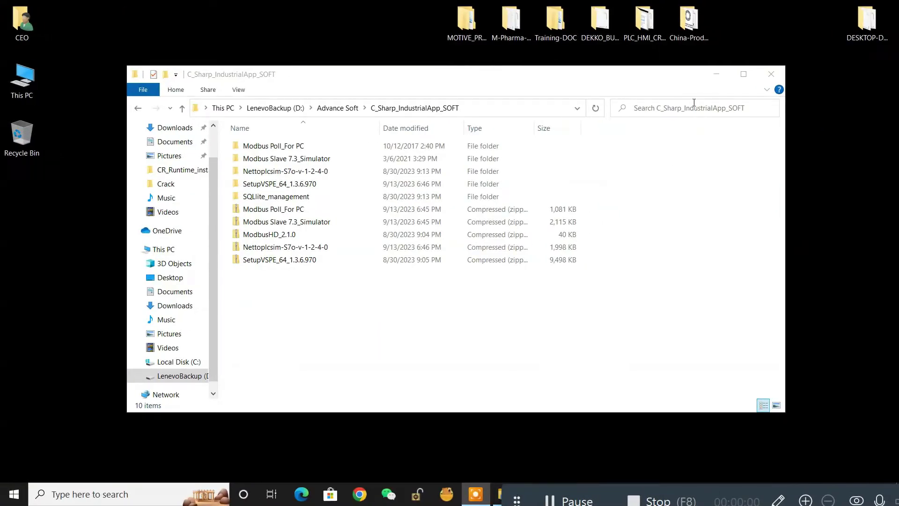
- Open the Crack folder in Modbus Poll_For PC and bring up mbpoll's context menu
{"action": "double_click", "coordinate": [290, 146]}
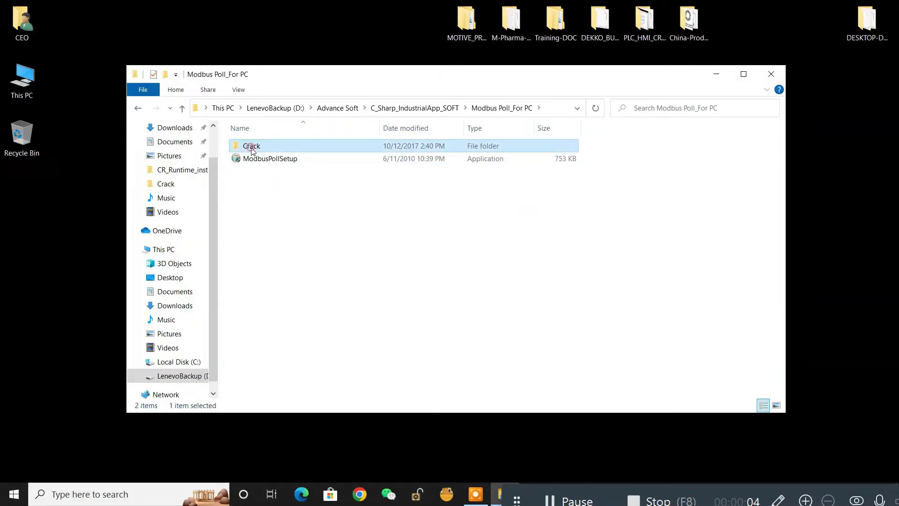
{"action": "double_click", "coordinate": [251, 147]}
{"action": "left_click", "coordinate": [253, 149]}
{"action": "right_click", "coordinate": [253, 149]}
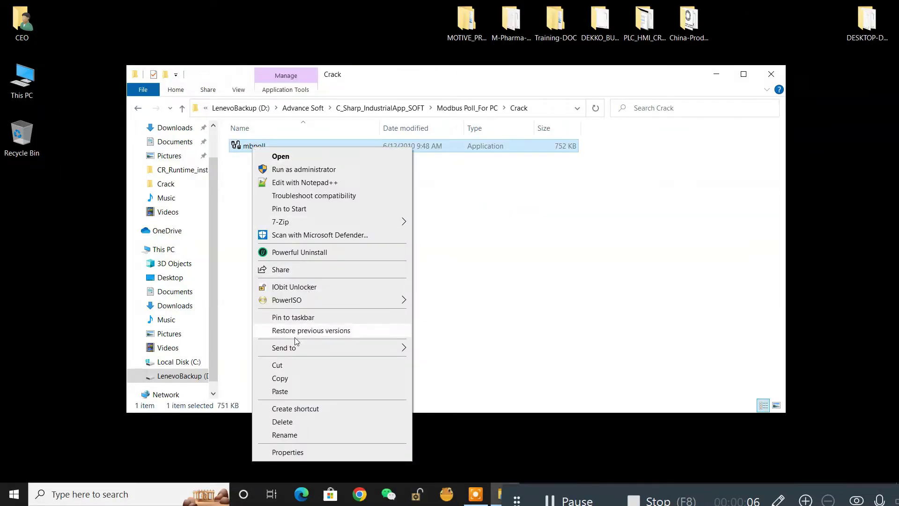
- Copy mbpoll, then install Modbus Poll at the default location with only the desktop shortcut
{"action": "left_click", "coordinate": [280, 378]}
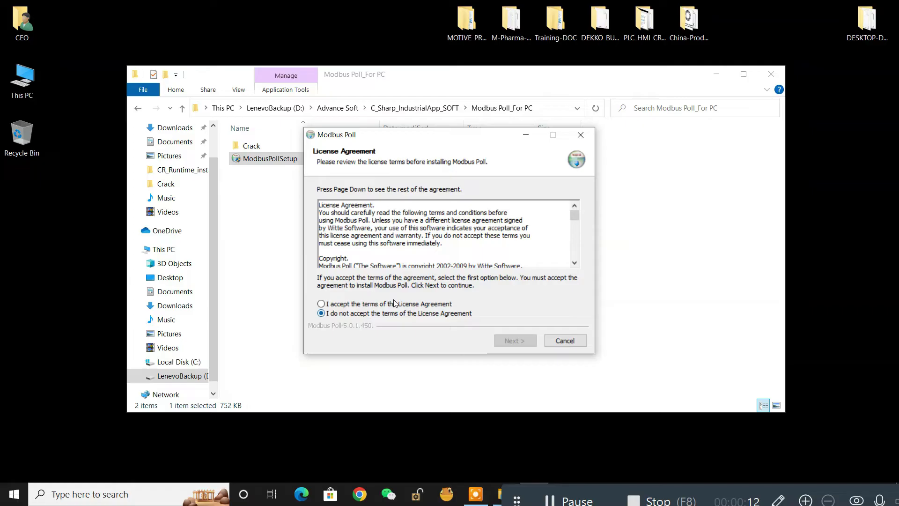
{"action": "left_click", "coordinate": [362, 306]}
{"action": "left_click", "coordinate": [512, 342]}
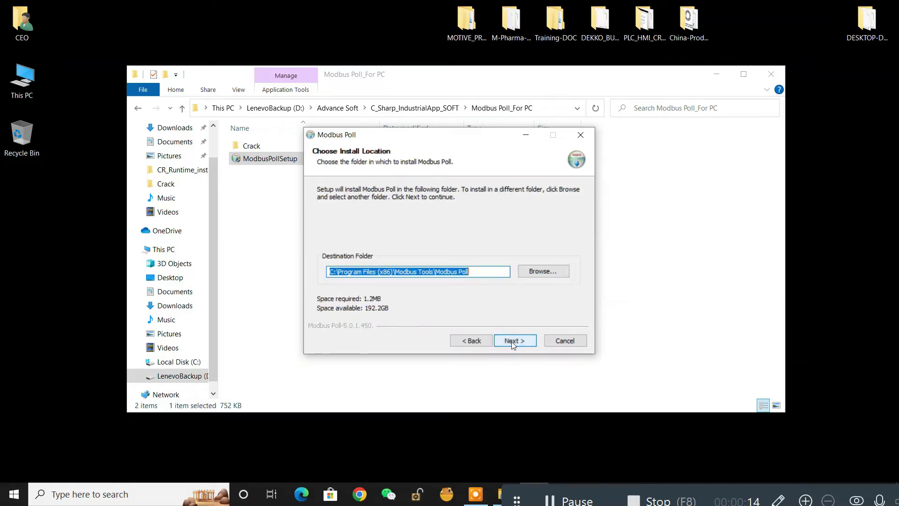
{"action": "left_click", "coordinate": [512, 343]}
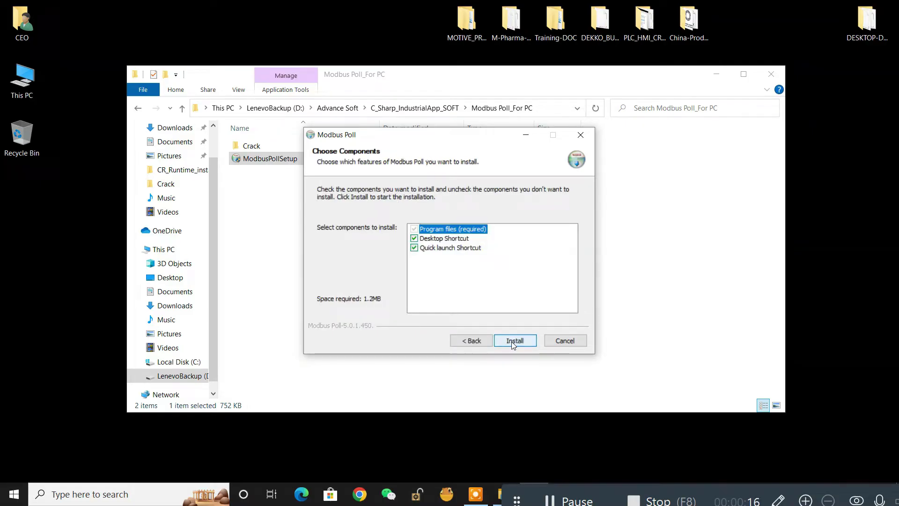
{"action": "left_click", "coordinate": [415, 247]}
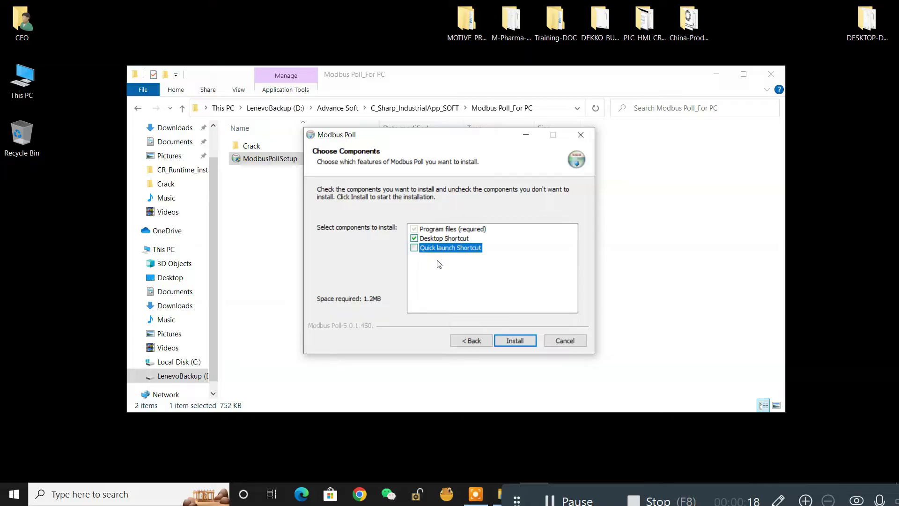
{"action": "left_click", "coordinate": [517, 341]}
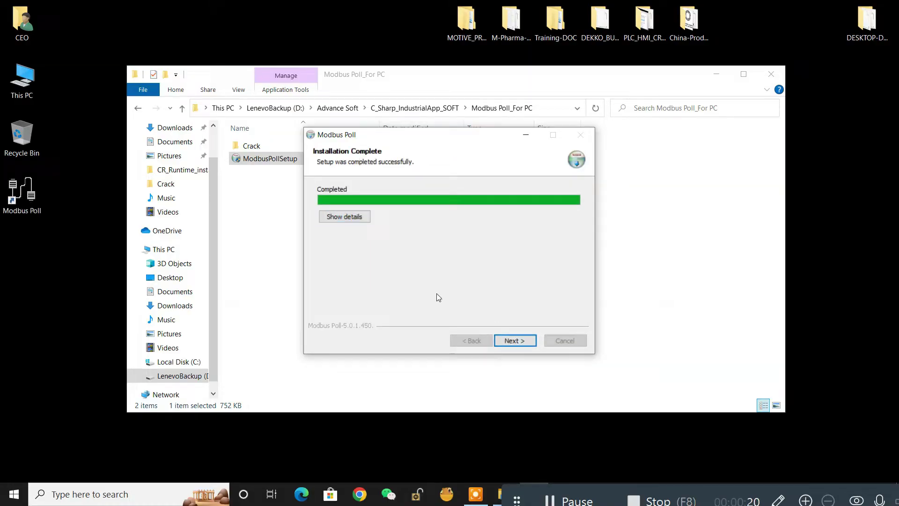
- Browse to C:\Program Files (x86)\Modbus Tools\Modbus Poll
{"action": "double_click", "coordinate": [21, 79]}
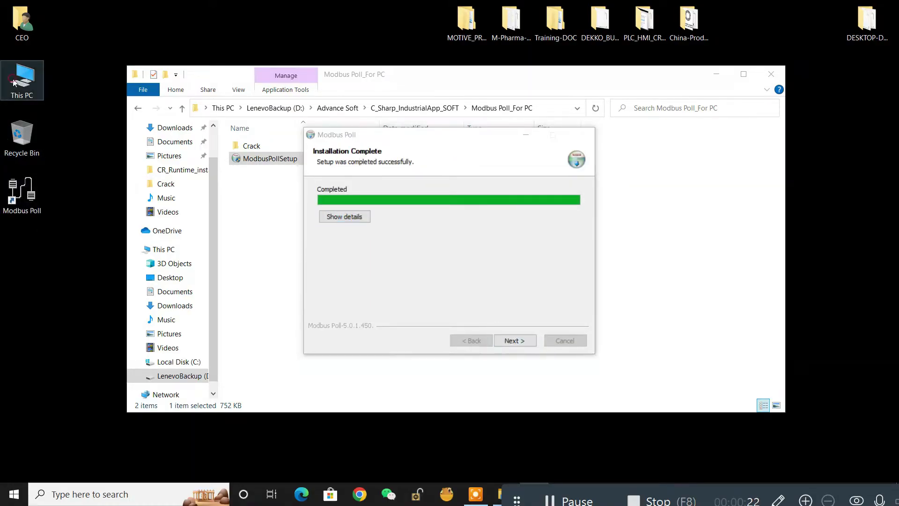
{"action": "double_click", "coordinate": [318, 288]}
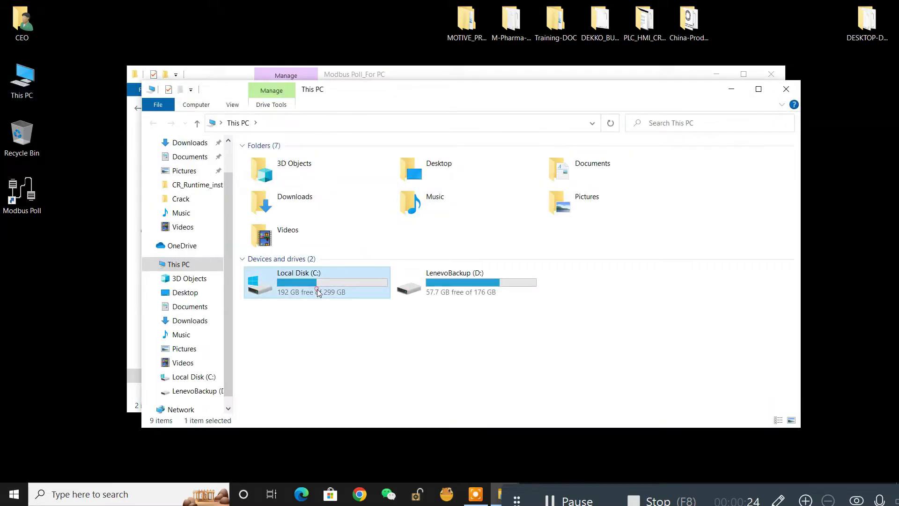
{"action": "double_click", "coordinate": [296, 210]}
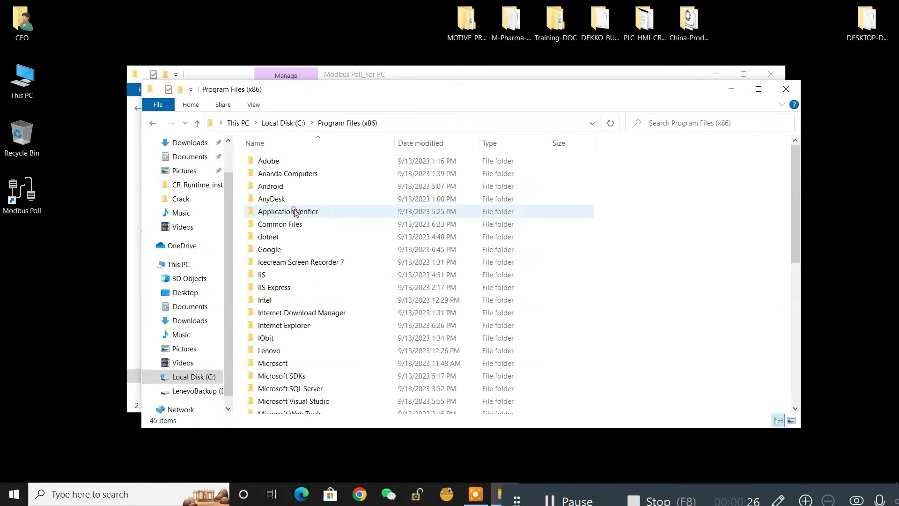
{"action": "scroll", "coordinate": [308, 220], "scroll_direction": "down", "scroll_amount": 4}
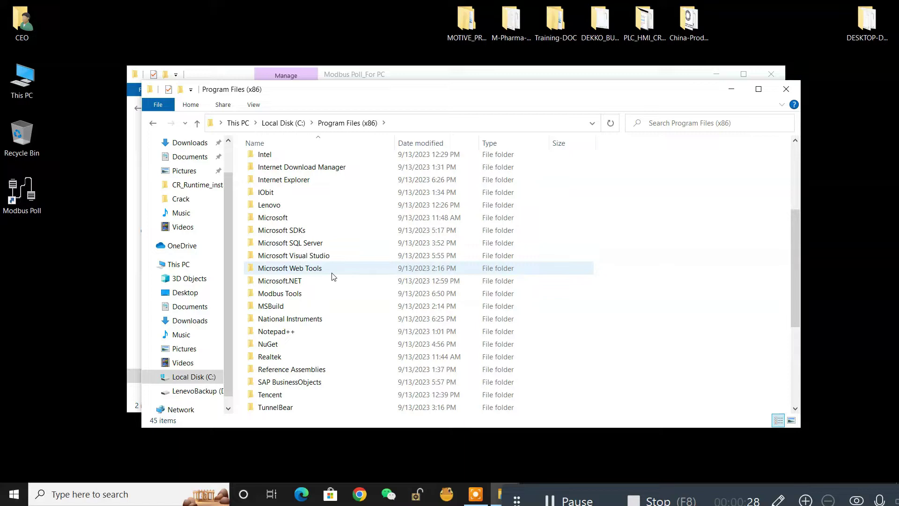
{"action": "double_click", "coordinate": [285, 293]}
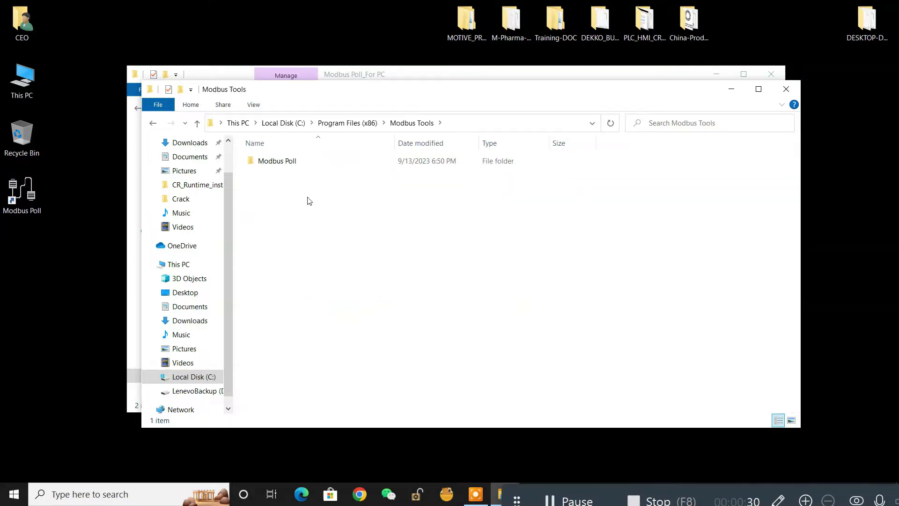
{"action": "left_click", "coordinate": [268, 157]}
{"action": "double_click", "coordinate": [269, 160]}
- Paste mbpoll there, replacing the existing file with administrator permission
{"action": "right_click", "coordinate": [443, 326]}
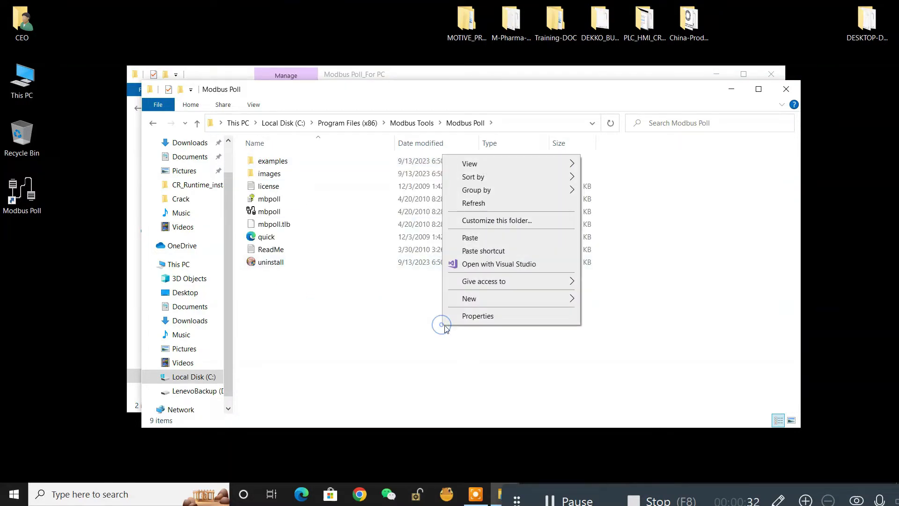
{"action": "left_click", "coordinate": [470, 238]}
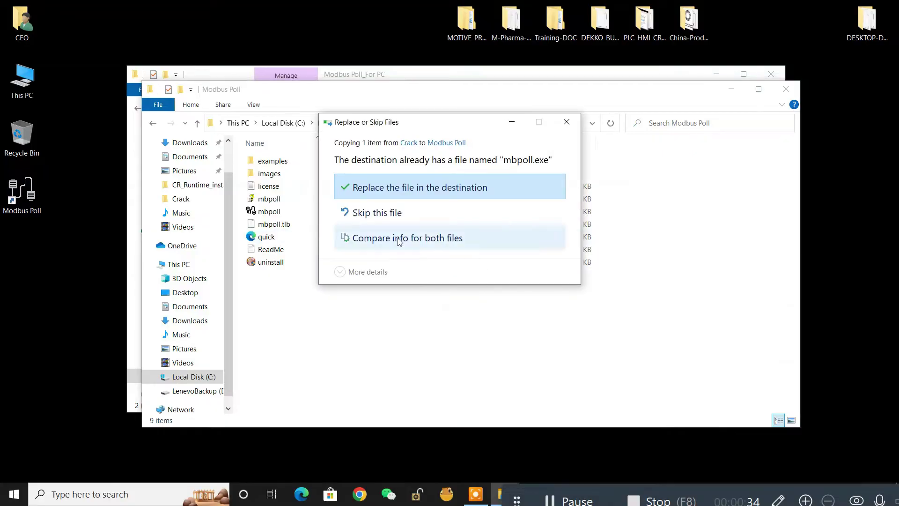
{"action": "left_click", "coordinate": [373, 189]}
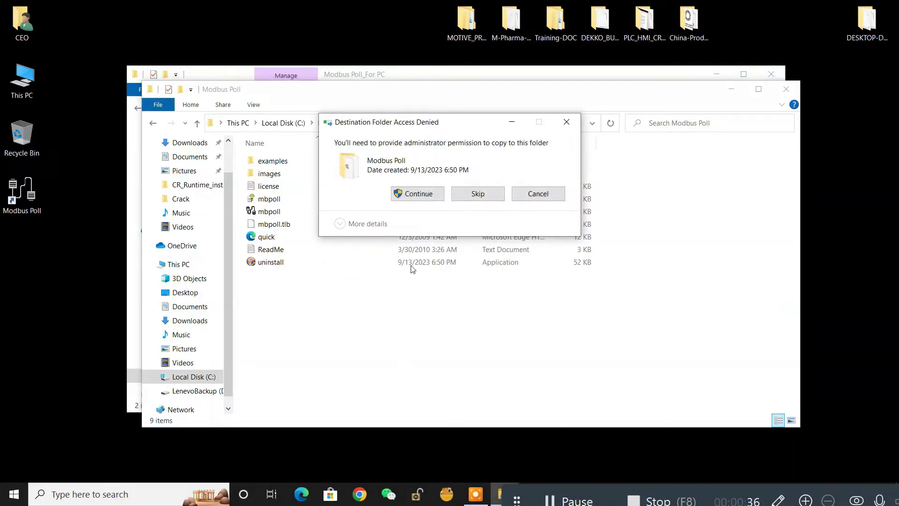
{"action": "left_click", "coordinate": [417, 193]}
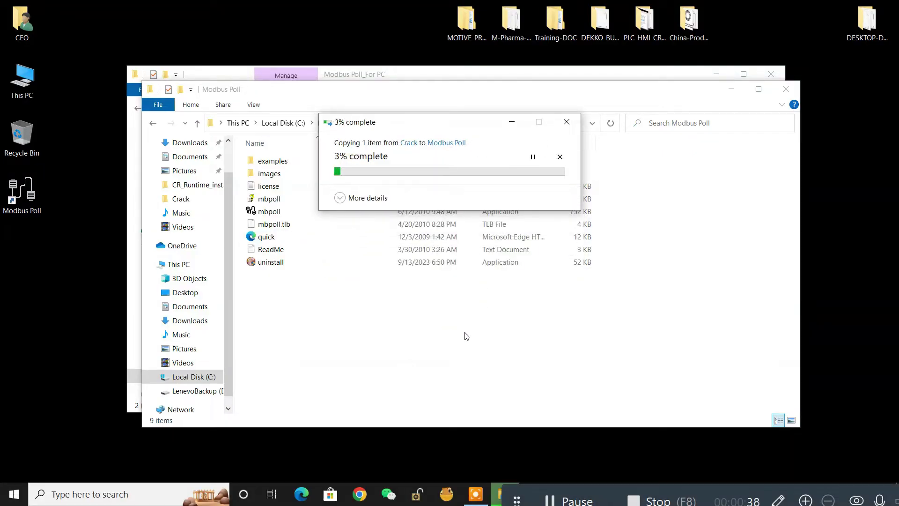
- Close the Modbus Poll folder, finish setup, accept the suggested program, and close the quick guide
{"action": "left_click", "coordinate": [784, 89]}
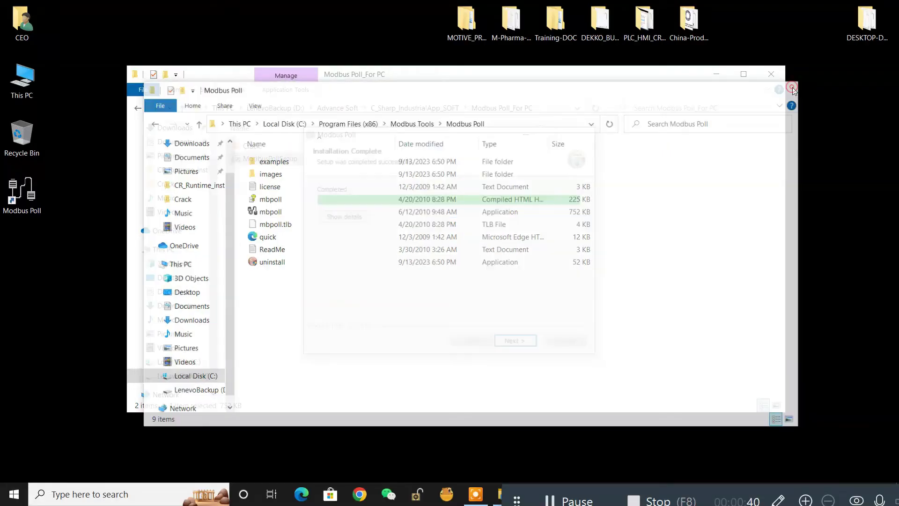
{"action": "left_click", "coordinate": [513, 341]}
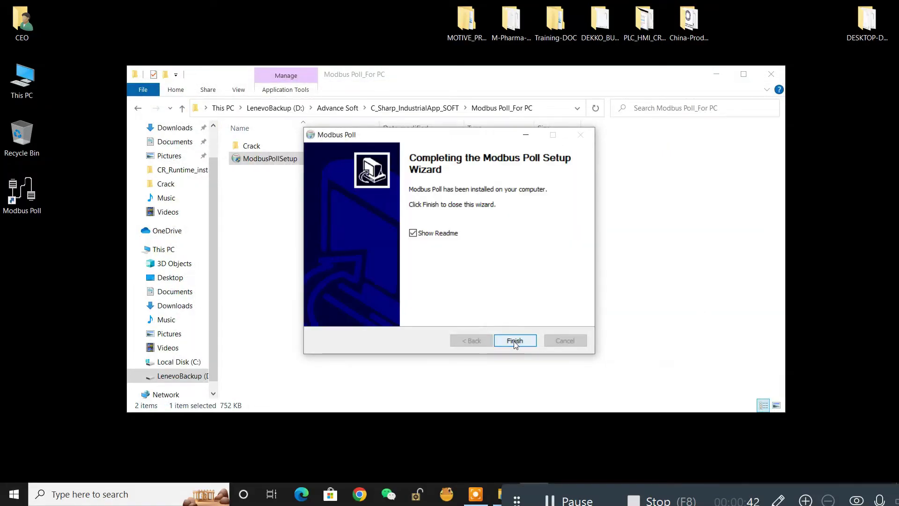
{"action": "left_click", "coordinate": [512, 341]}
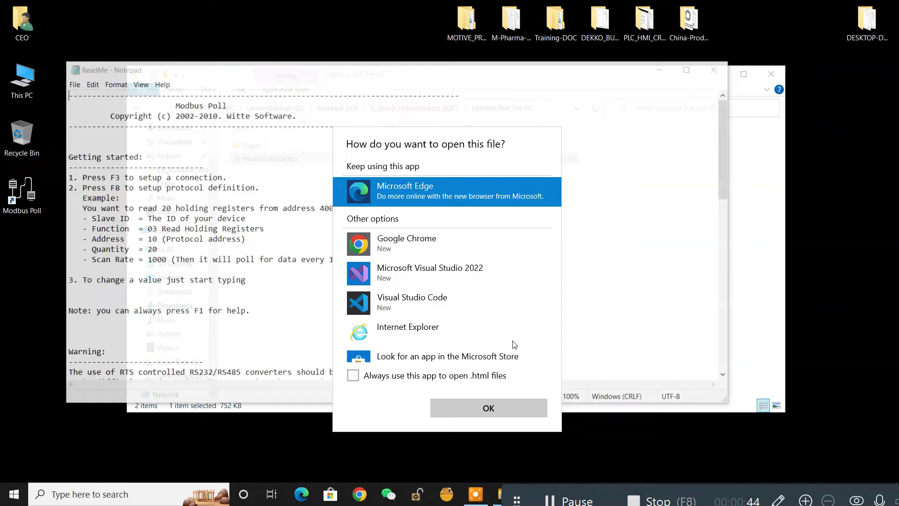
{"action": "left_click", "coordinate": [489, 408]}
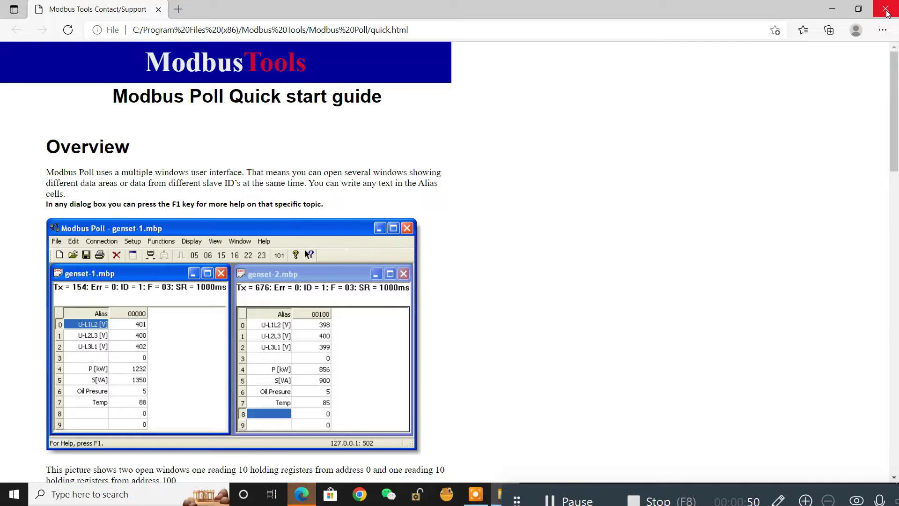
{"action": "left_click", "coordinate": [885, 9]}
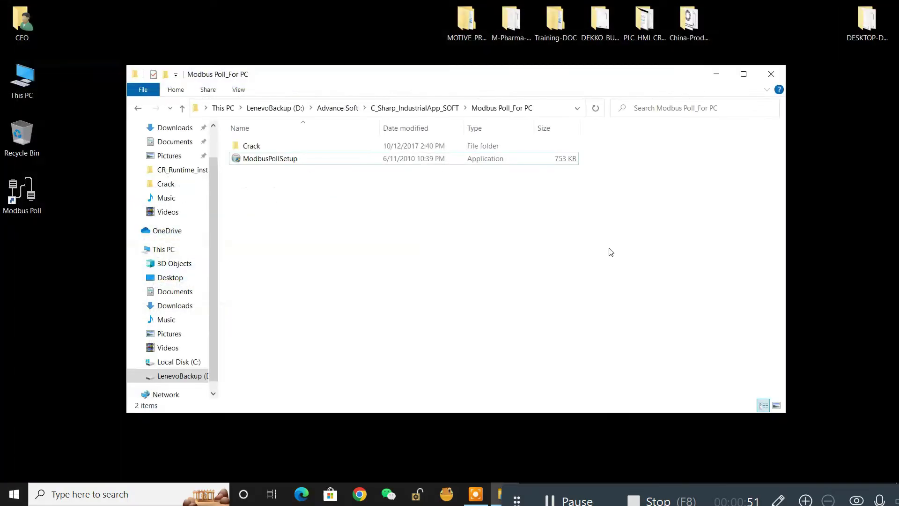
- Install Modbus Slave 64-bit with only the desktop shortcut and Show Readme unchecked
{"action": "left_click", "coordinate": [182, 109]}
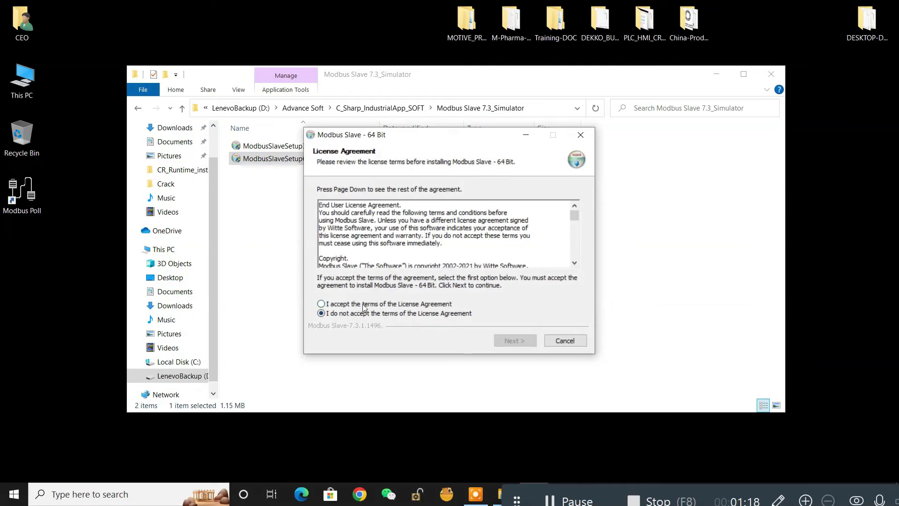
{"action": "left_click", "coordinate": [365, 305]}
{"action": "left_click", "coordinate": [514, 341]}
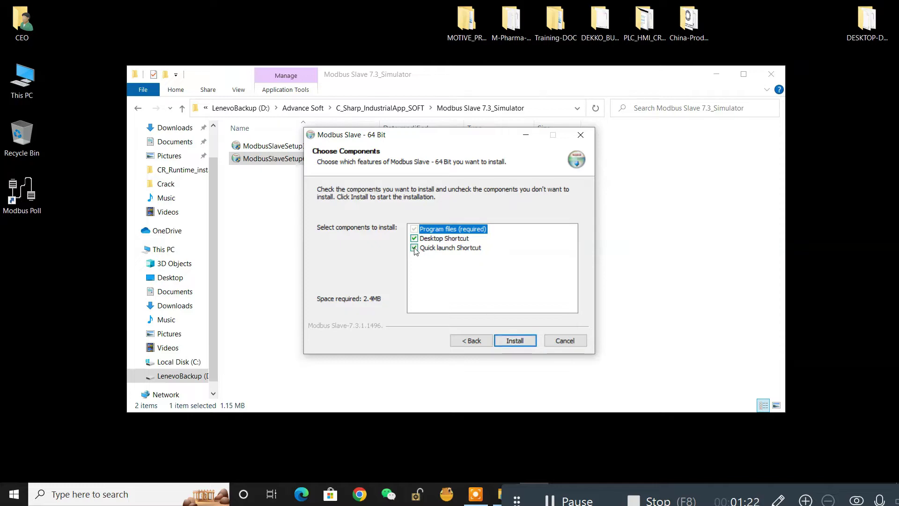
{"action": "left_click", "coordinate": [415, 248]}
{"action": "left_click", "coordinate": [514, 341]}
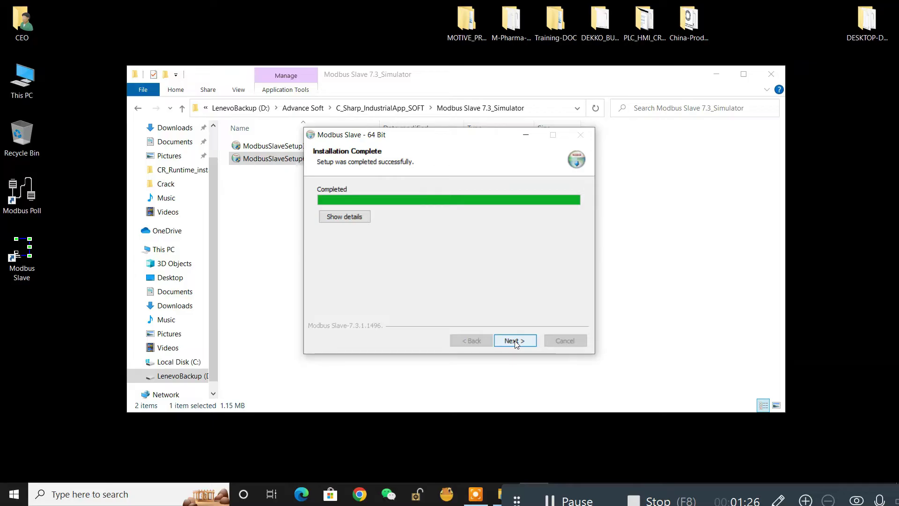
{"action": "left_click", "coordinate": [515, 340]}
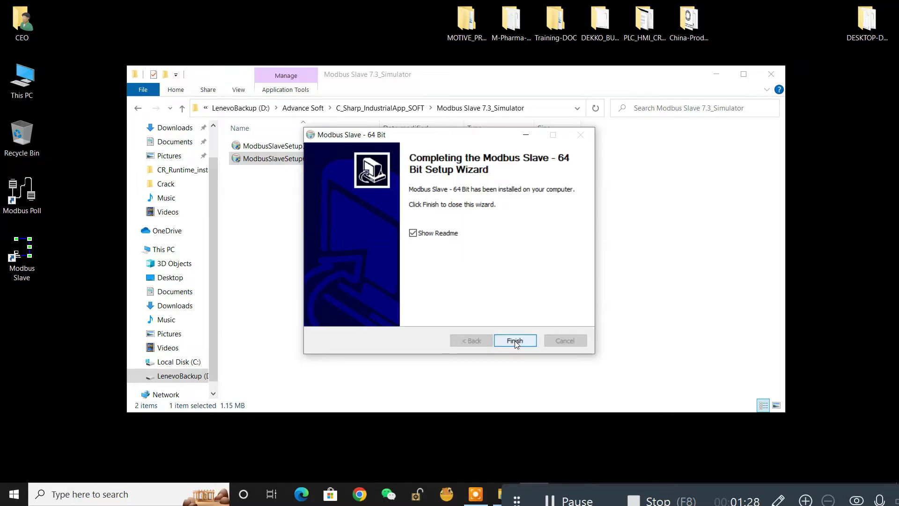
{"action": "left_click", "coordinate": [413, 233]}
{"action": "left_click", "coordinate": [518, 338]}
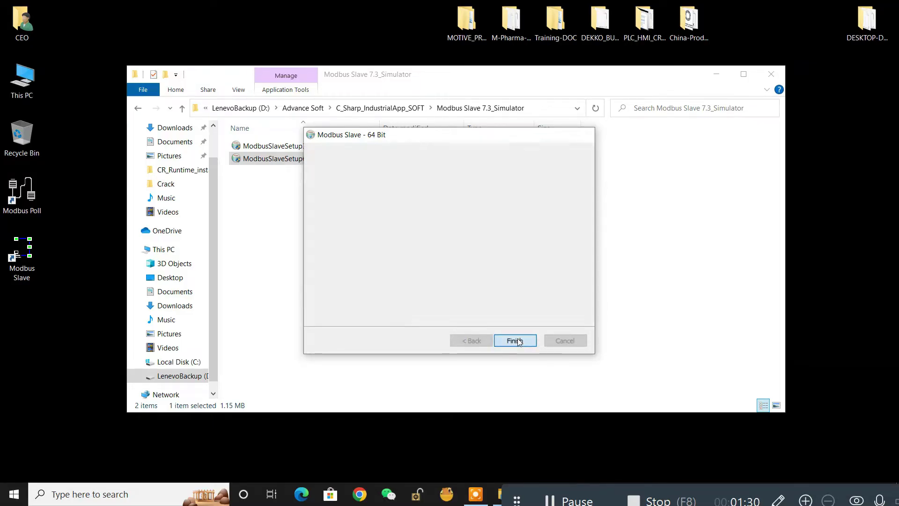
- Open the SetupVSPE_64_1.3.6.970 folder and view the VSPE_64_KEY file
{"action": "left_click", "coordinate": [182, 109]}
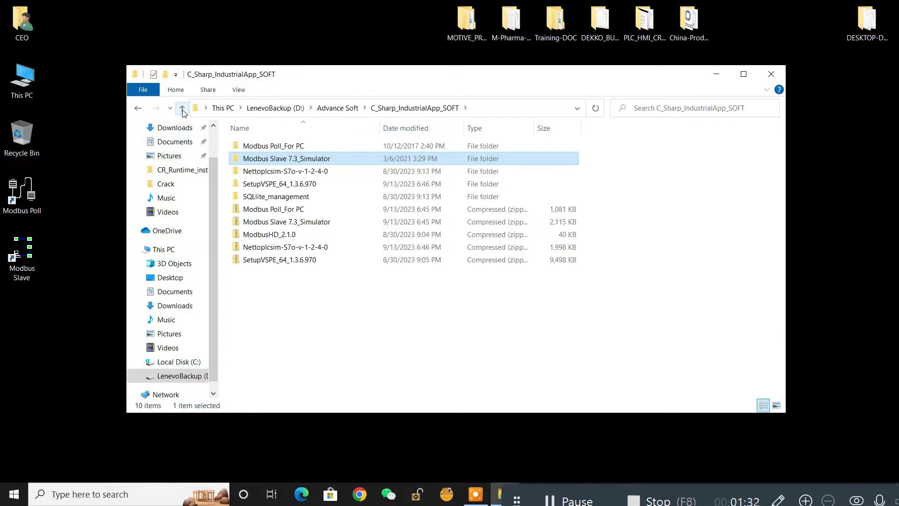
{"action": "double_click", "coordinate": [295, 184]}
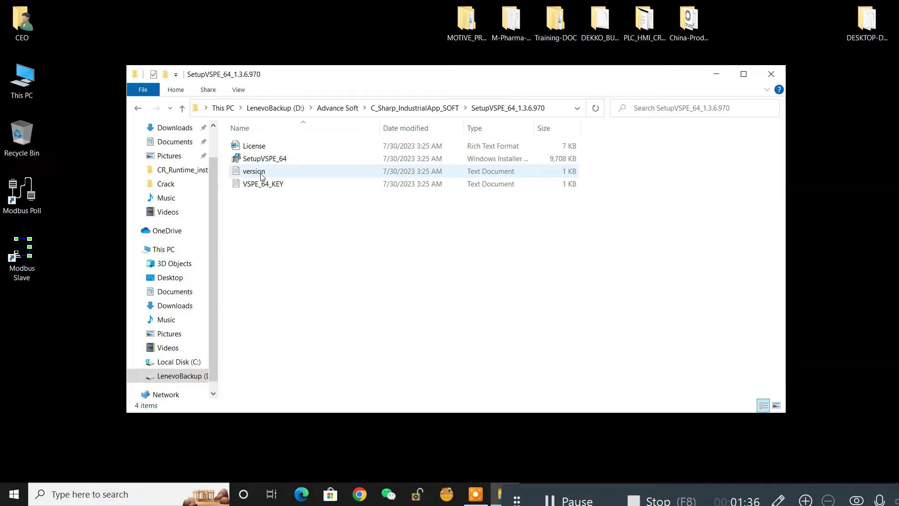
{"action": "left_click", "coordinate": [266, 188]}
{"action": "double_click", "coordinate": [267, 186]}
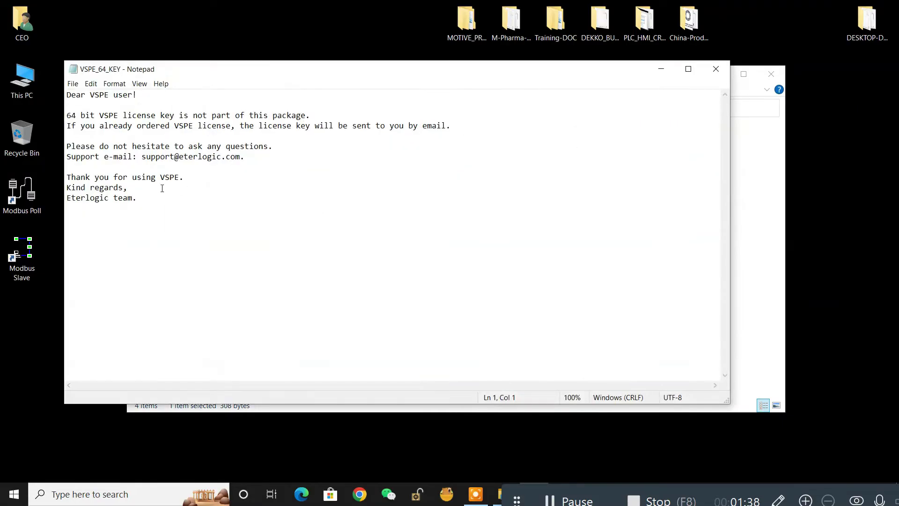
{"action": "left_click", "coordinate": [728, 68]}
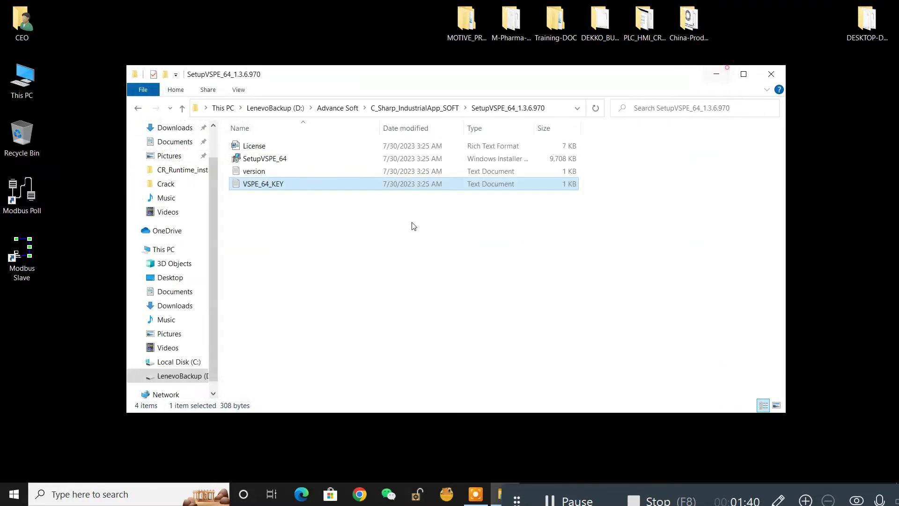
- Launch SetupVSPE_64, accept the license, and reach Custom Setup
{"action": "double_click", "coordinate": [254, 158]}
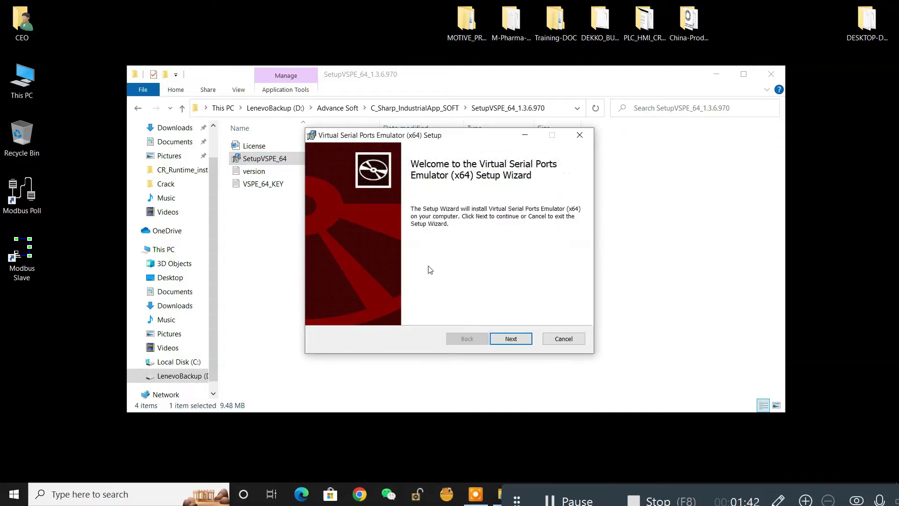
{"action": "left_click", "coordinate": [507, 339]}
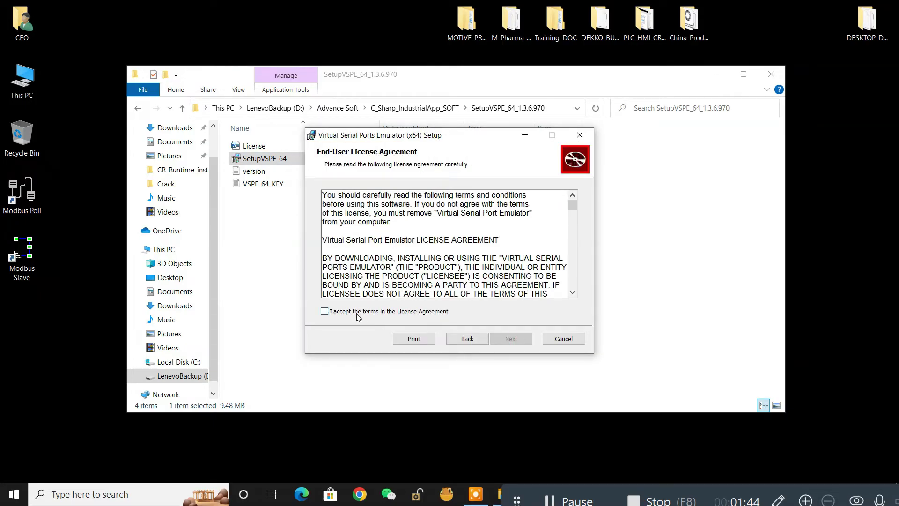
{"action": "left_click", "coordinate": [344, 311]}
{"action": "left_click", "coordinate": [511, 340]}
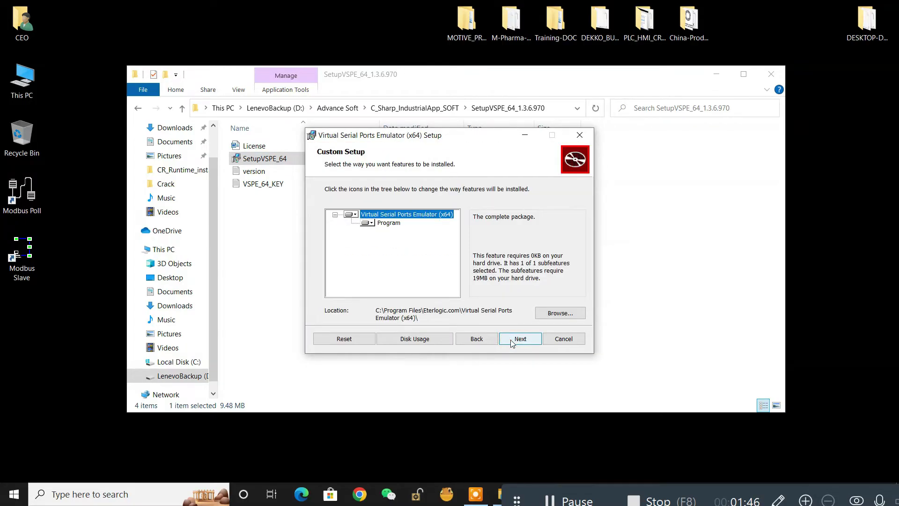
- Install VSPE with default features and select the Virtual Serial Port Driver desktop launcher
{"action": "left_click", "coordinate": [511, 340]}
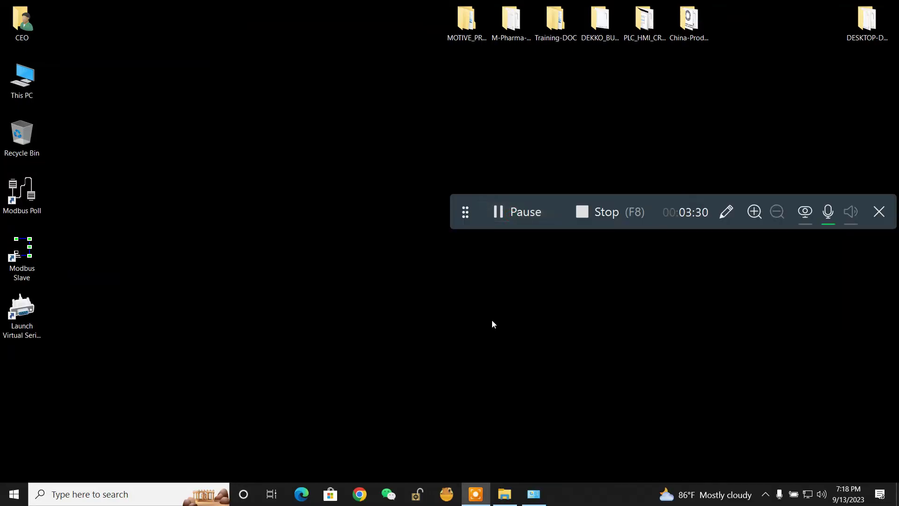
{"action": "left_click_drag", "start_coordinate": [464, 201], "coordinate": [458, 66]}
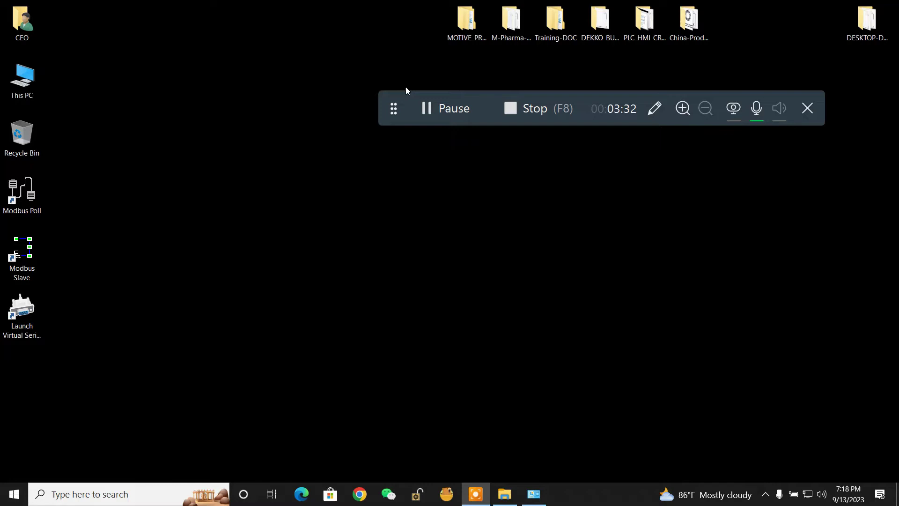
{"action": "left_click", "coordinate": [28, 318]}
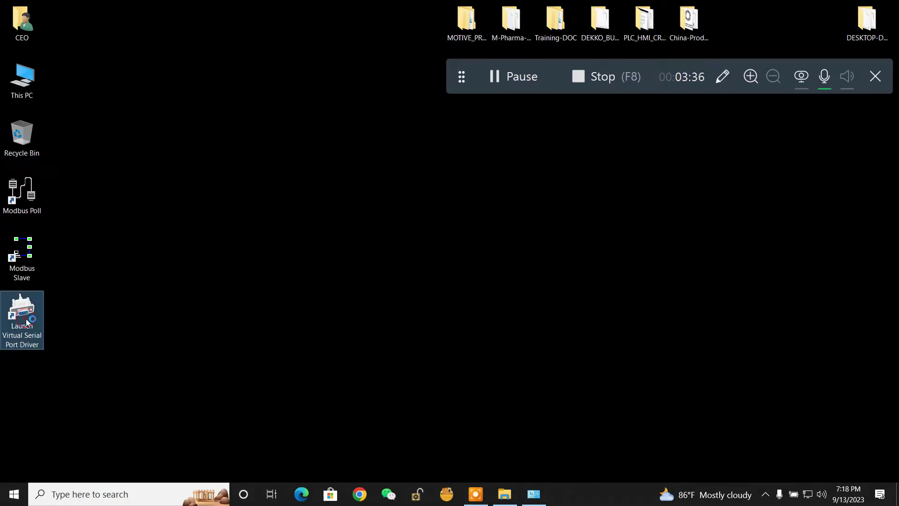
- Launch Virtual Serial Port Driver Pro, skip the update, and start a new port pair
{"action": "double_click", "coordinate": [26, 324]}
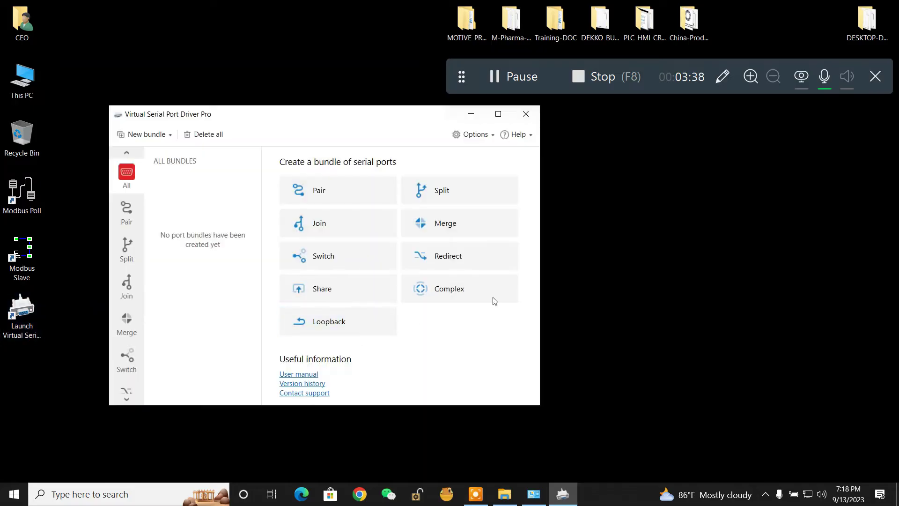
{"action": "left_click_drag", "start_coordinate": [322, 120], "coordinate": [428, 133]}
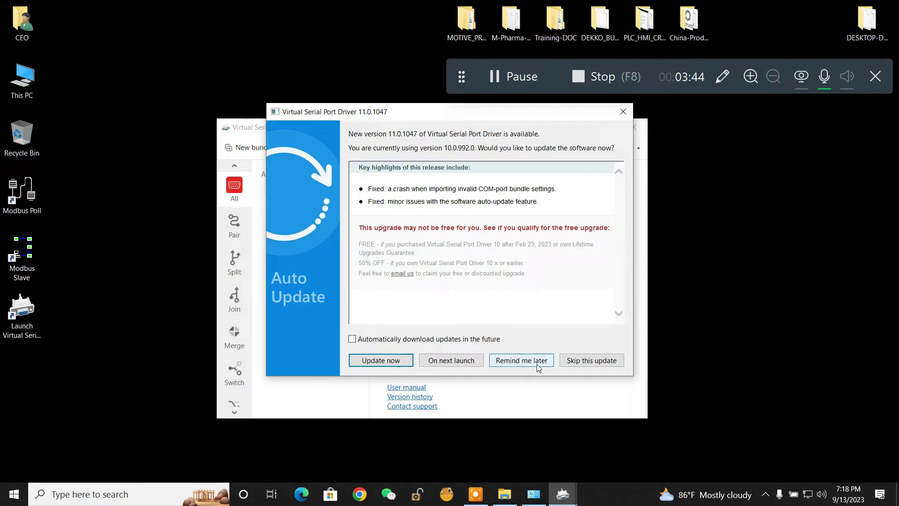
{"action": "left_click", "coordinate": [592, 361]}
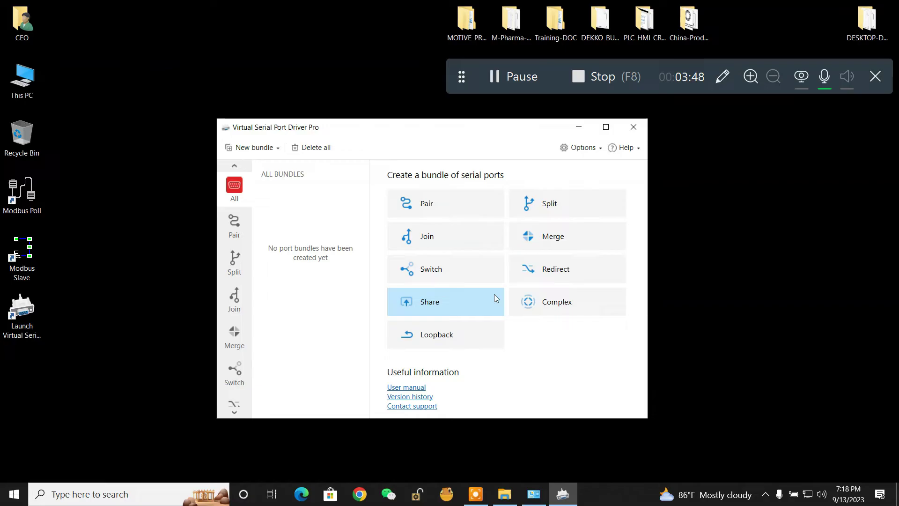
{"action": "left_click", "coordinate": [429, 205]}
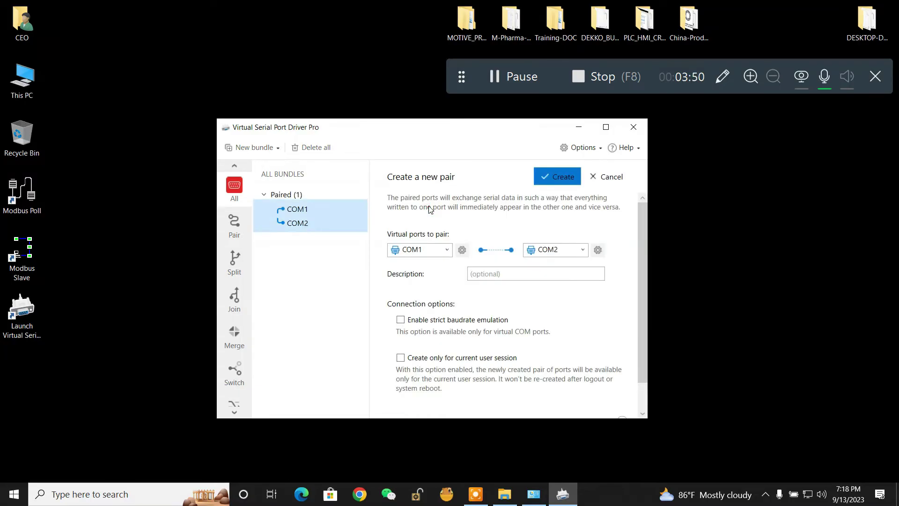
- Pair COM15 with COM20, describe it 'for Modbus Simulation', and enable strict baudrate emulation
{"action": "left_click", "coordinate": [447, 249]}
{"action": "mouse_move", "coordinate": [451, 289]}
{"action": "left_mouse_down"}
{"action": "mouse_move", "coordinate": [448, 360]}
{"action": "mouse_move", "coordinate": [450, 337]}
{"action": "left_mouse_up"}
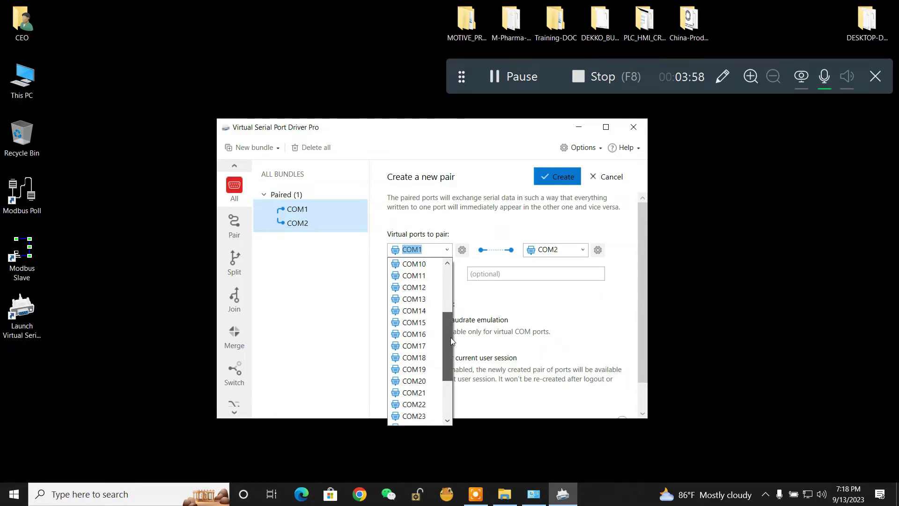
{"action": "left_click", "coordinate": [450, 338]}
{"action": "left_click", "coordinate": [419, 322]}
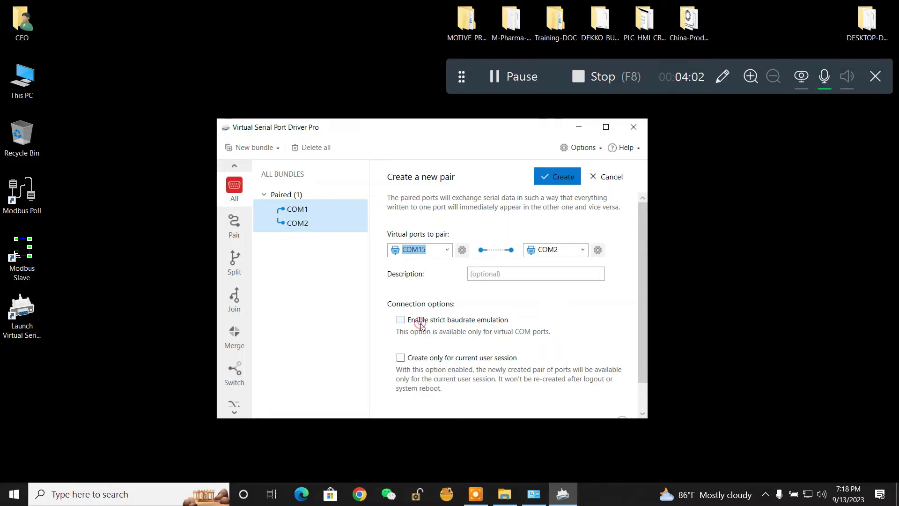
{"action": "left_click", "coordinate": [579, 251]}
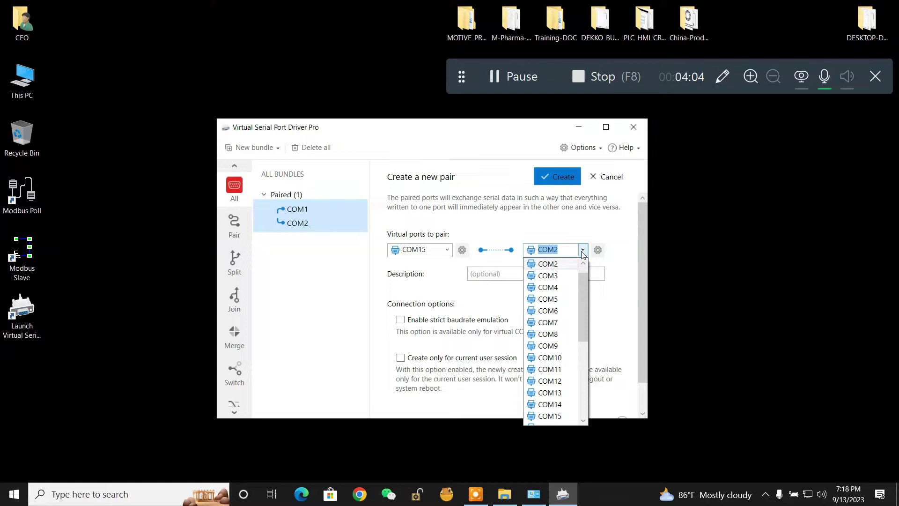
{"action": "left_click_drag", "start_coordinate": [581, 311], "coordinate": [583, 339]}
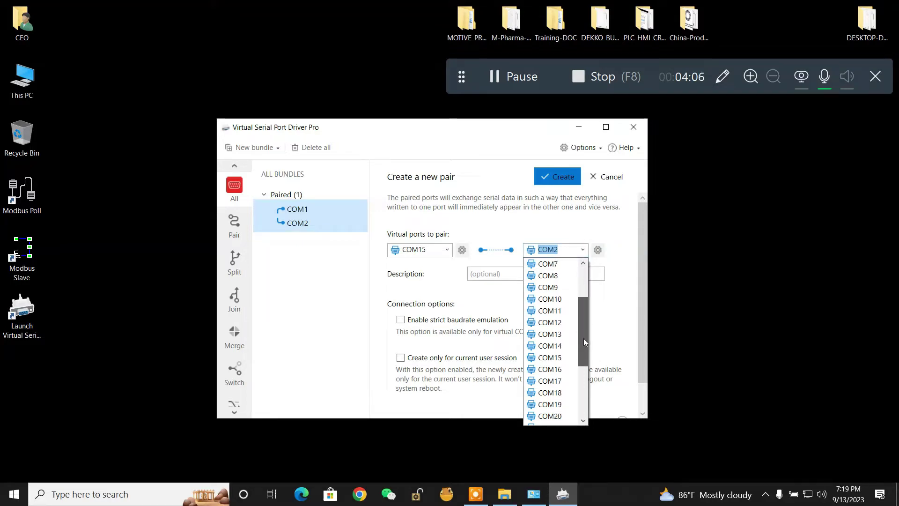
{"action": "left_click", "coordinate": [562, 417]}
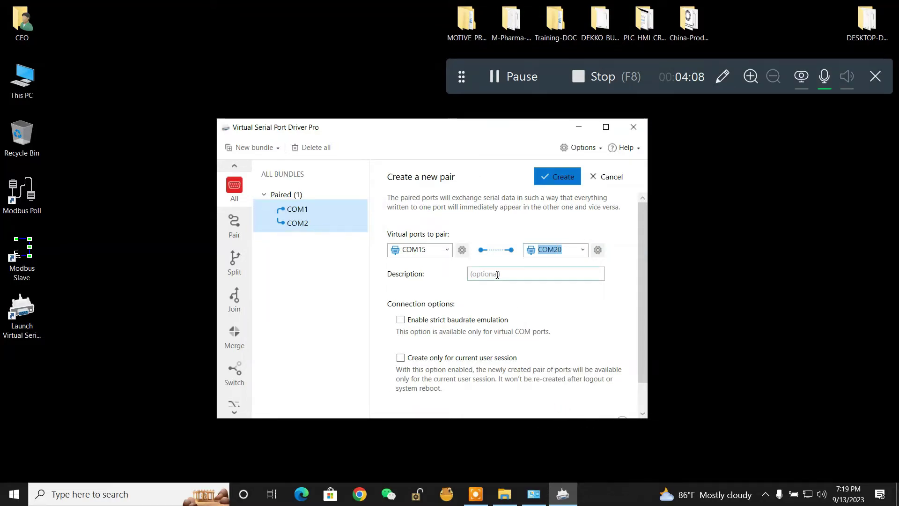
{"action": "left_click", "coordinate": [498, 275]}
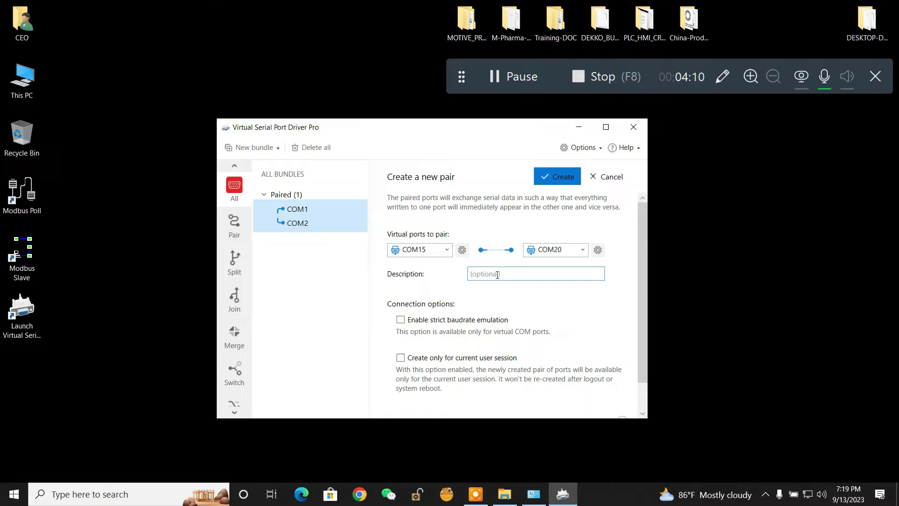
{"action": "type", "text": "fo"}
{"action": "type", "text": "r Modbus"}
{"action": "type", "text": " S"}
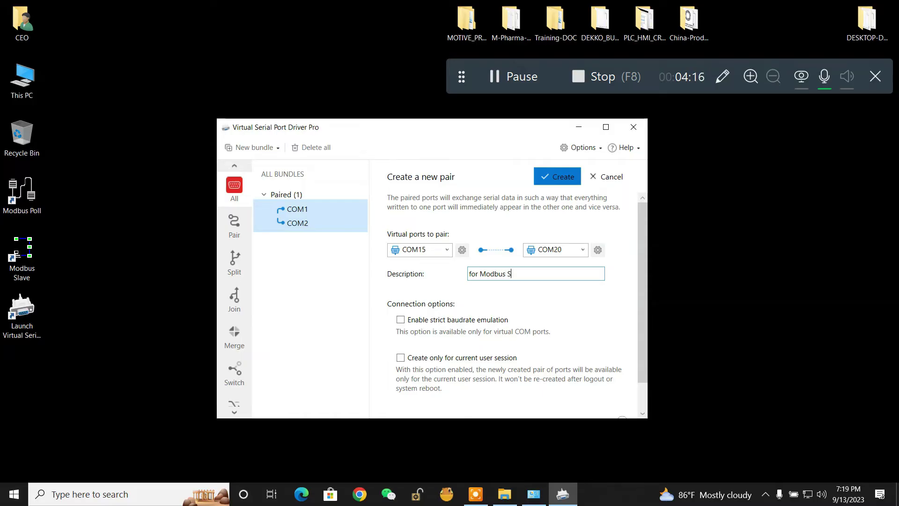
{"action": "type", "text": "l"}
{"action": "type", "text": "la"}
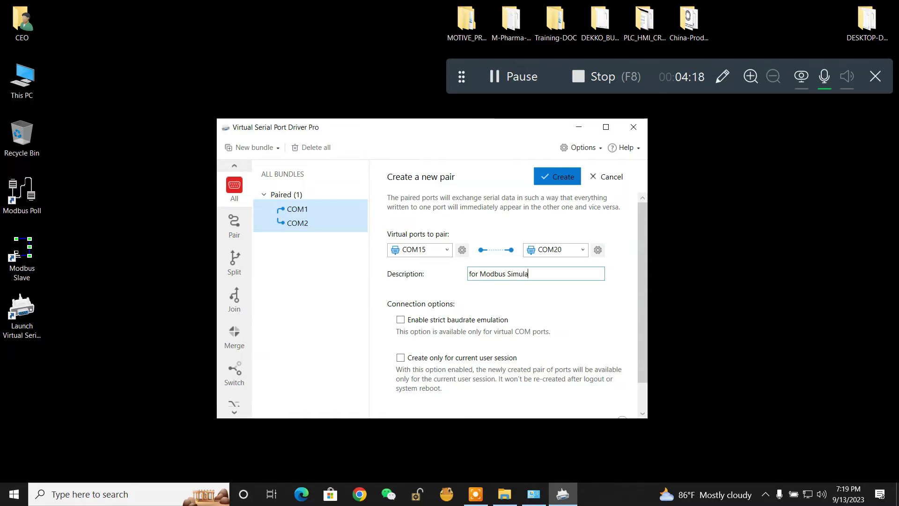
{"action": "type", "text": "n"}
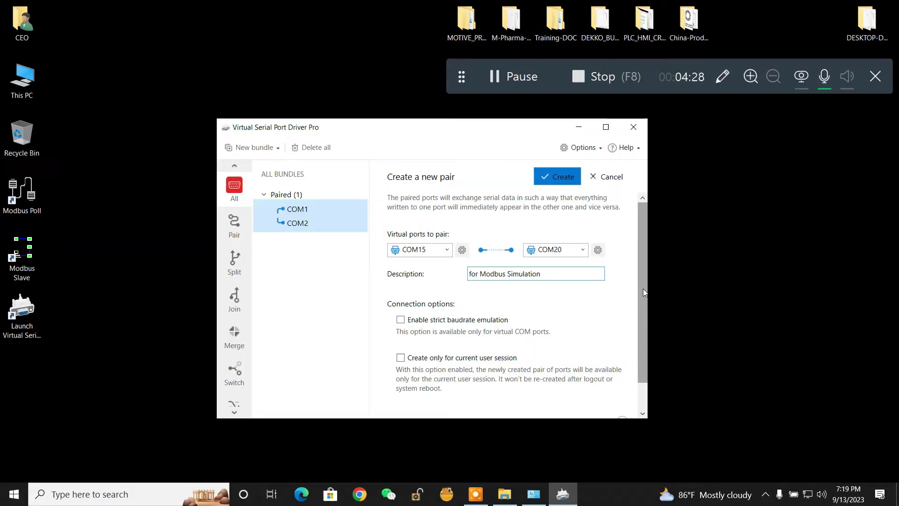
{"action": "left_click_drag", "start_coordinate": [644, 292], "coordinate": [645, 349]}
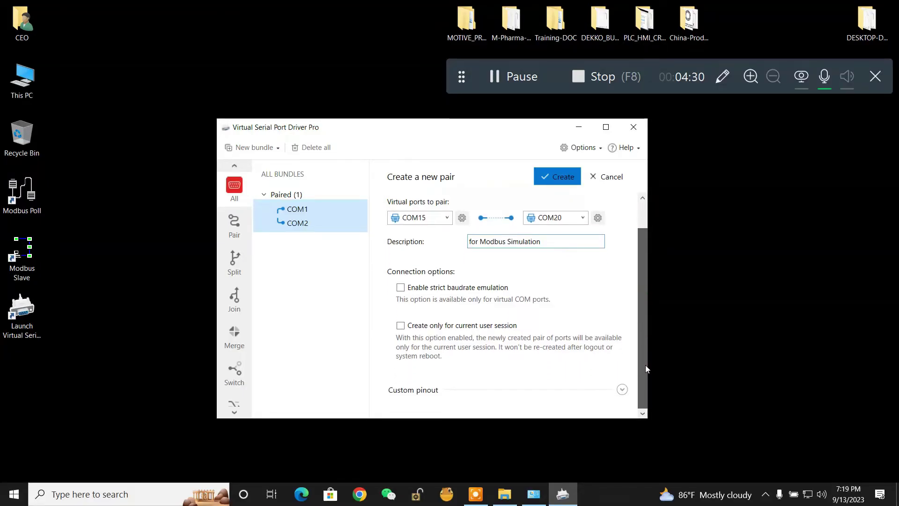
{"action": "left_click", "coordinate": [622, 390]}
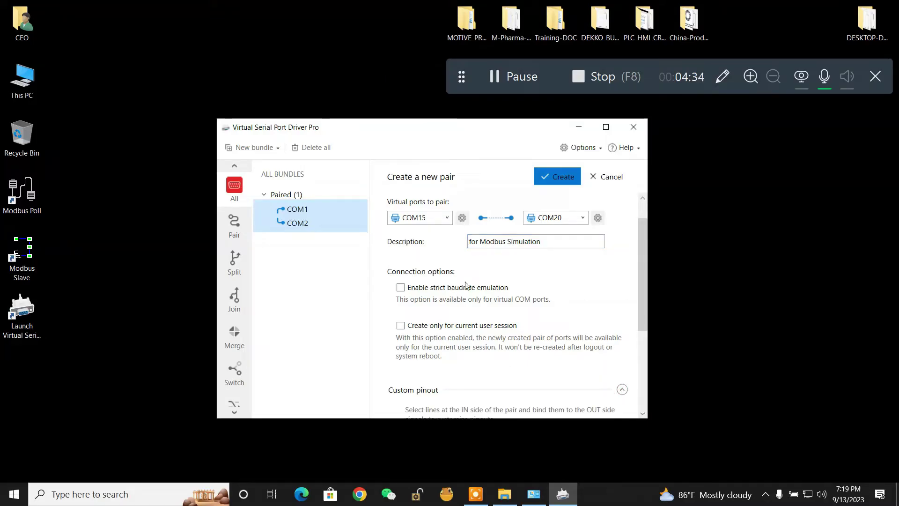
{"action": "left_click", "coordinate": [401, 287]}
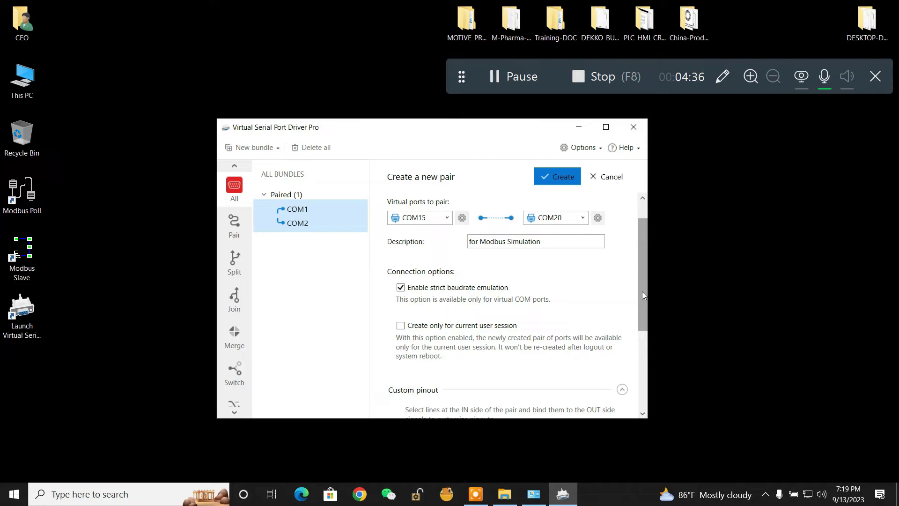
{"action": "left_click_drag", "start_coordinate": [642, 292], "coordinate": [654, 373]}
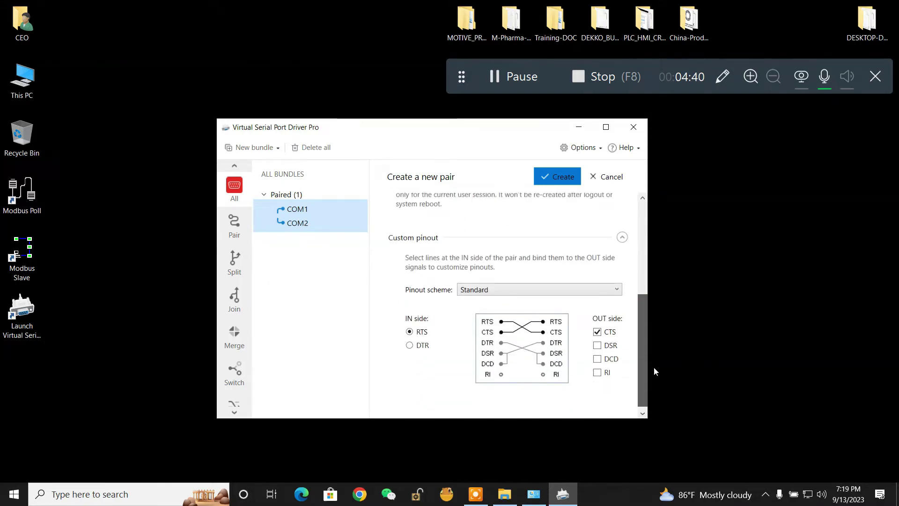
{"action": "left_click_drag", "start_coordinate": [654, 373], "coordinate": [636, 195]}
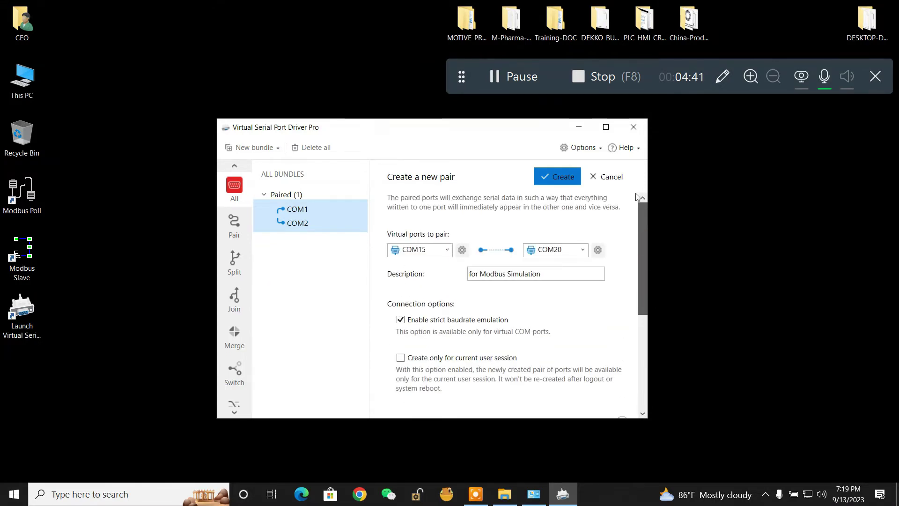
- Create the COM15–COM20 pair and move the driver window aside
{"action": "left_click", "coordinate": [550, 180]}
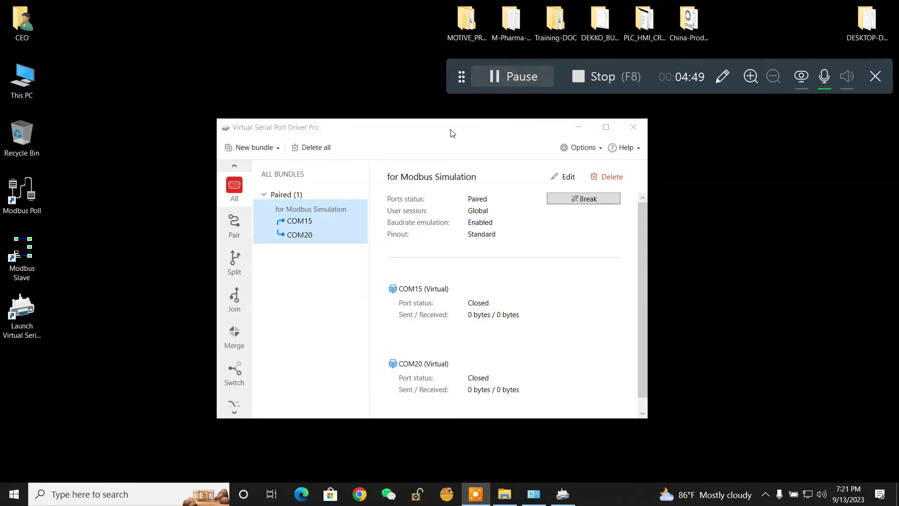
{"action": "left_click_drag", "start_coordinate": [424, 135], "coordinate": [520, 113]}
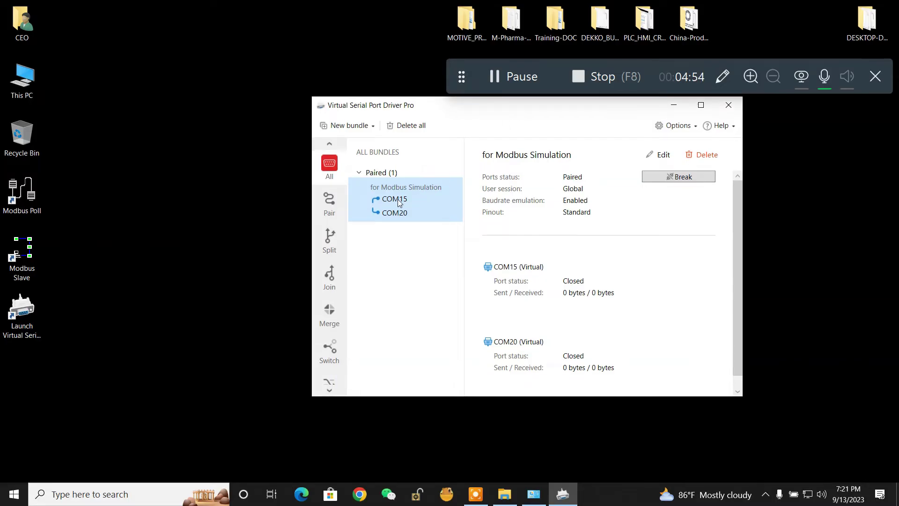
- Launch Modbus Slave and connect it on virtual port COM15 at 9600-8-E-1 RTU
{"action": "double_click", "coordinate": [22, 253]}
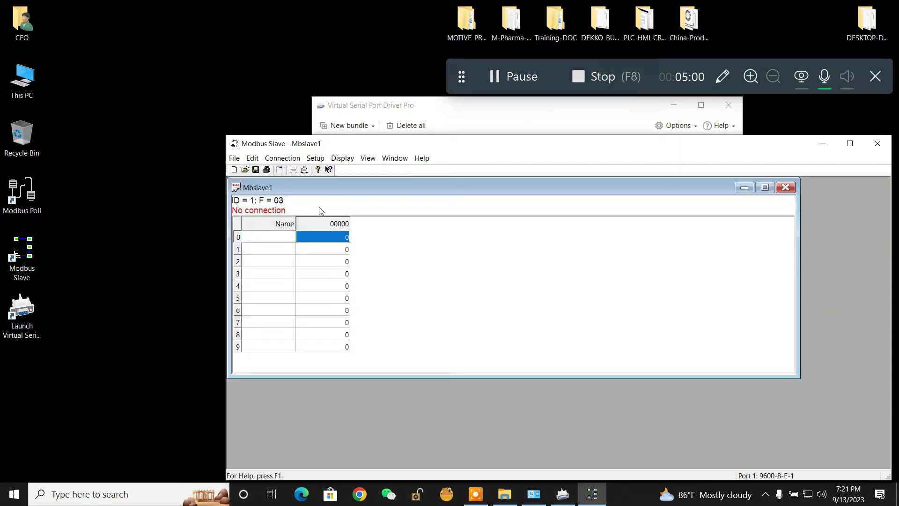
{"action": "left_click", "coordinate": [316, 159]}
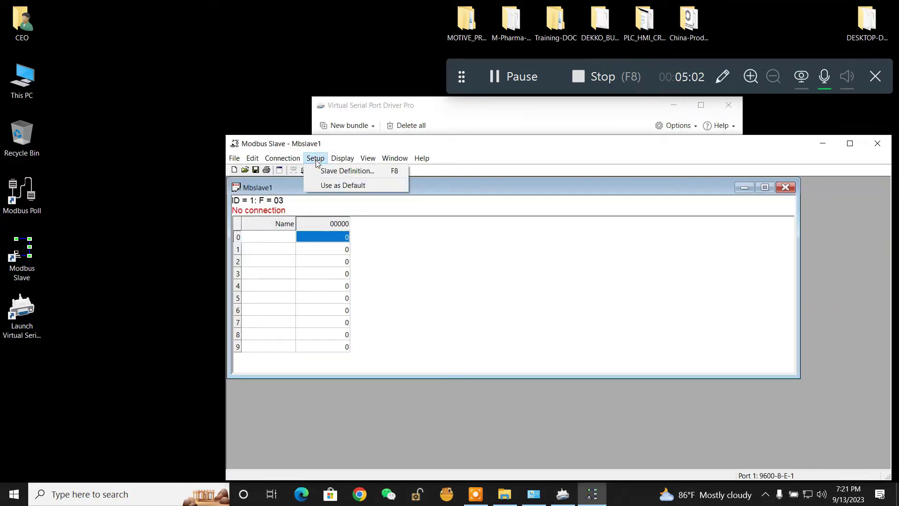
{"action": "left_click", "coordinate": [281, 170]}
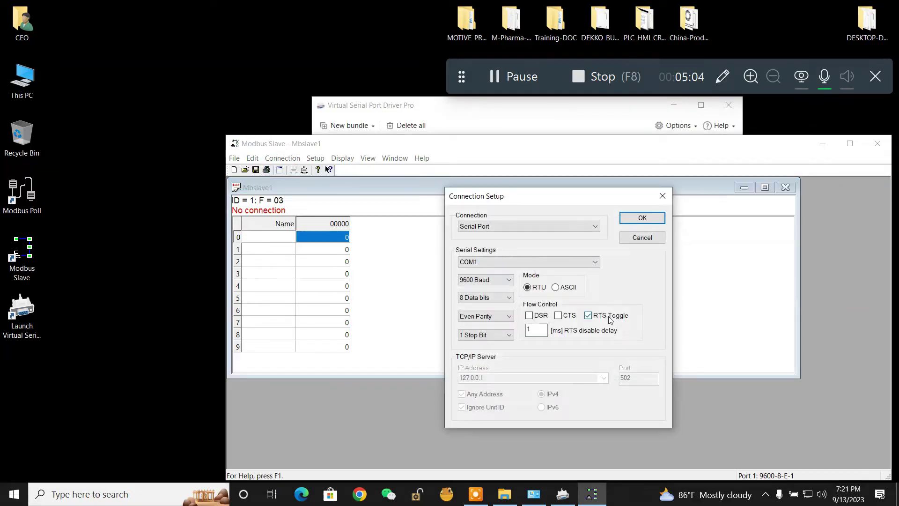
{"action": "left_click_drag", "start_coordinate": [561, 202], "coordinate": [593, 145]}
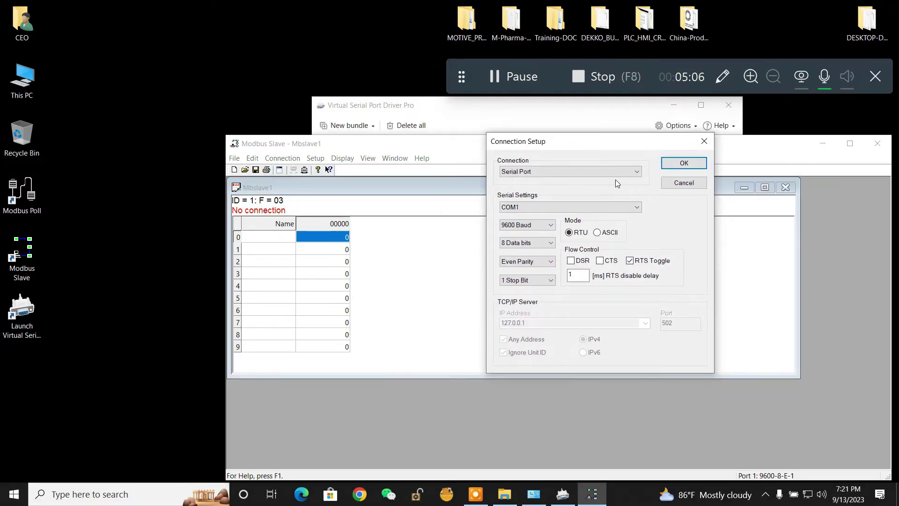
{"action": "left_click", "coordinate": [534, 207]}
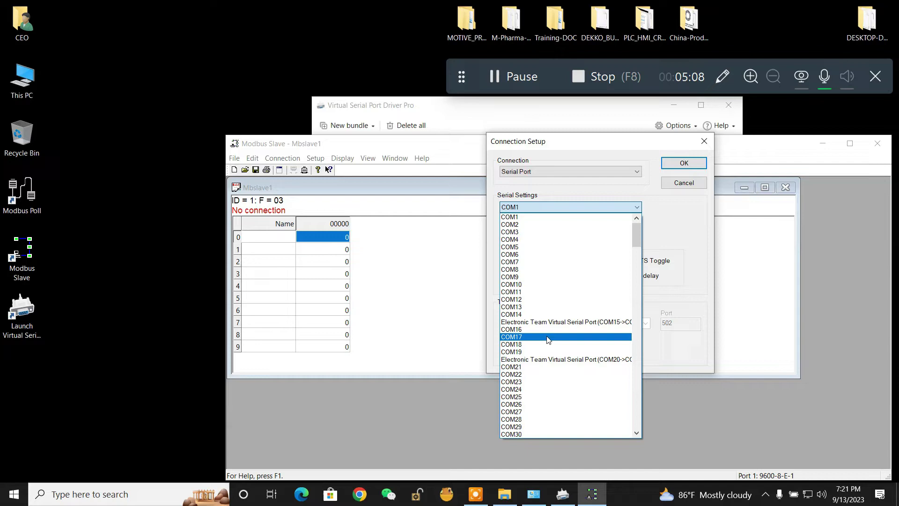
{"action": "left_click", "coordinate": [541, 322]}
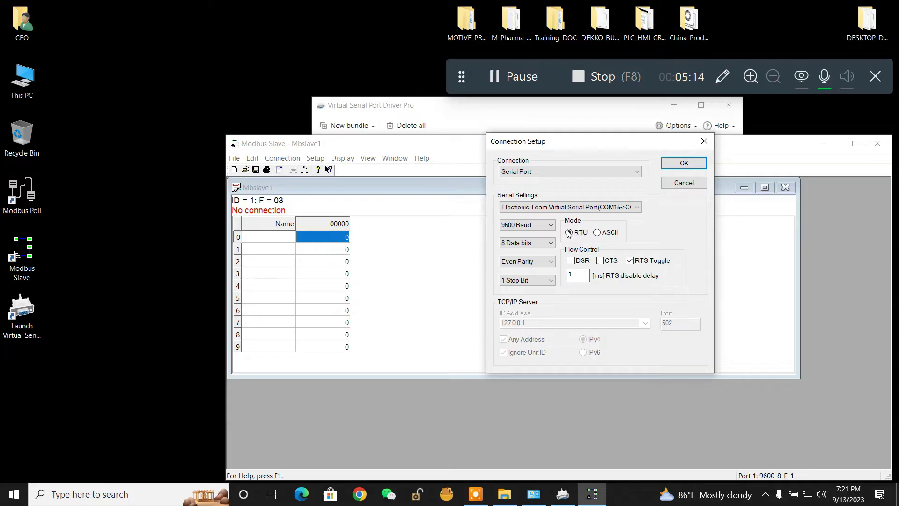
{"action": "left_click", "coordinate": [672, 167]}
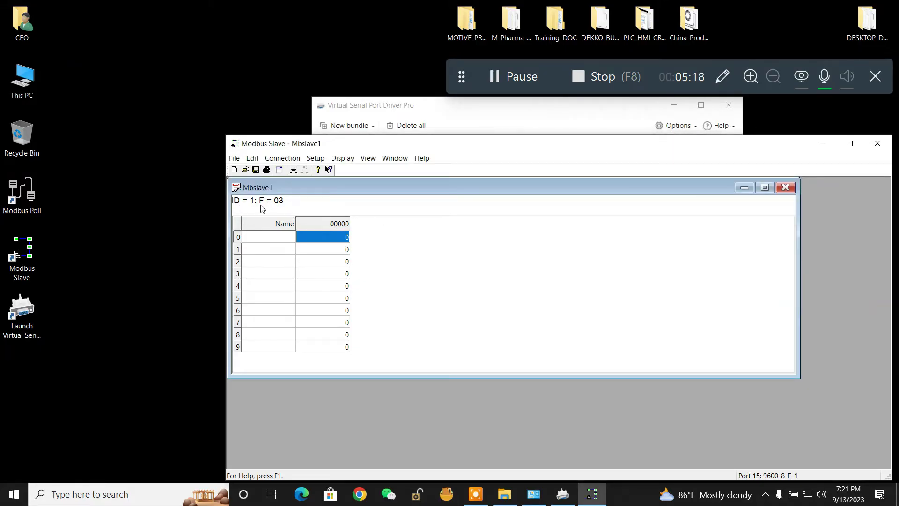
- Define the slave as 04 Input Registers from address 1, base-1 PLC addresses shown in cells
{"action": "left_click", "coordinate": [283, 158]}
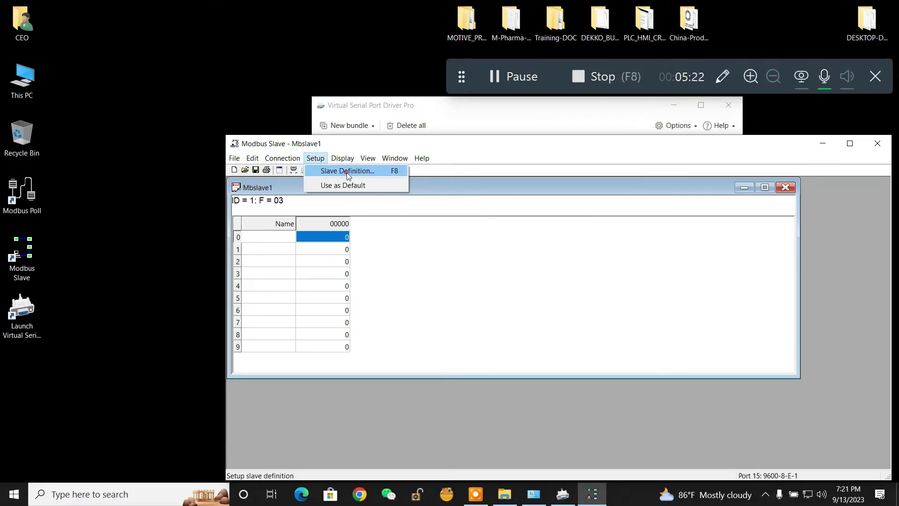
{"action": "left_click", "coordinate": [347, 172]}
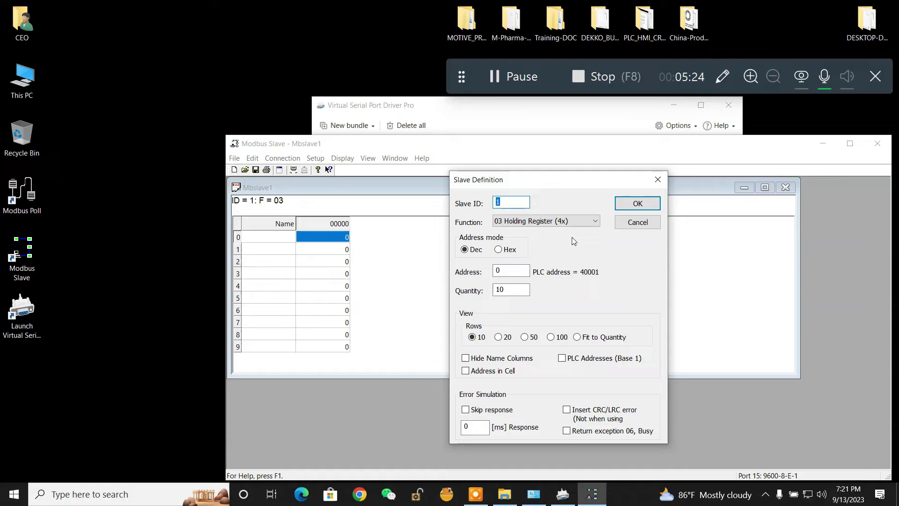
{"action": "left_click", "coordinate": [586, 222]}
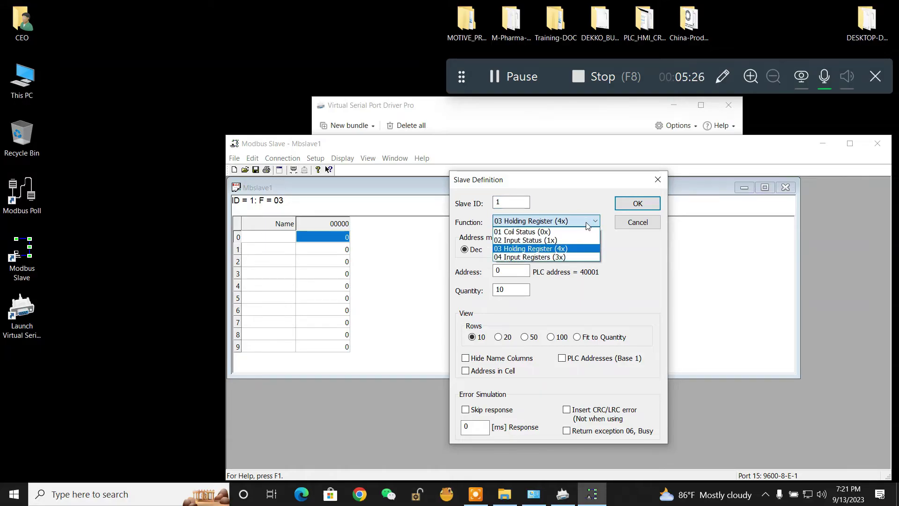
{"action": "left_click", "coordinate": [558, 256]}
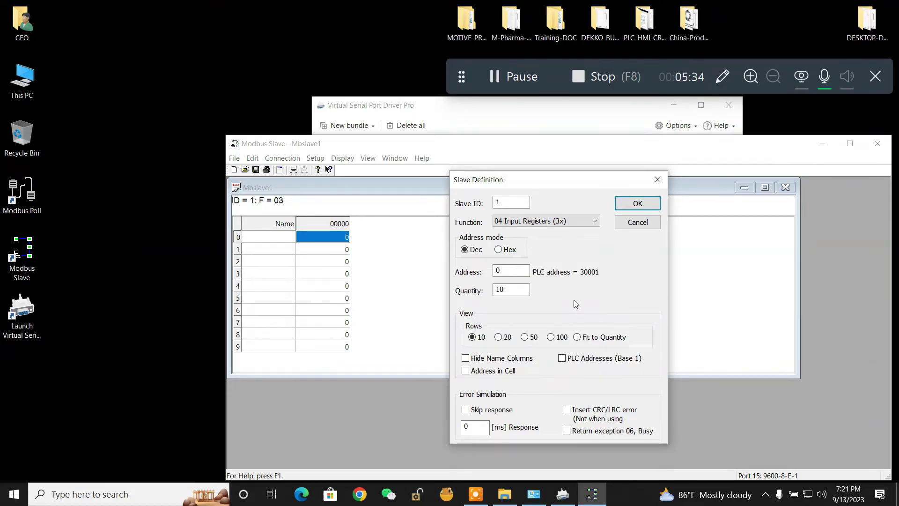
{"action": "left_click", "coordinate": [466, 371]}
{"action": "left_click", "coordinate": [562, 358]}
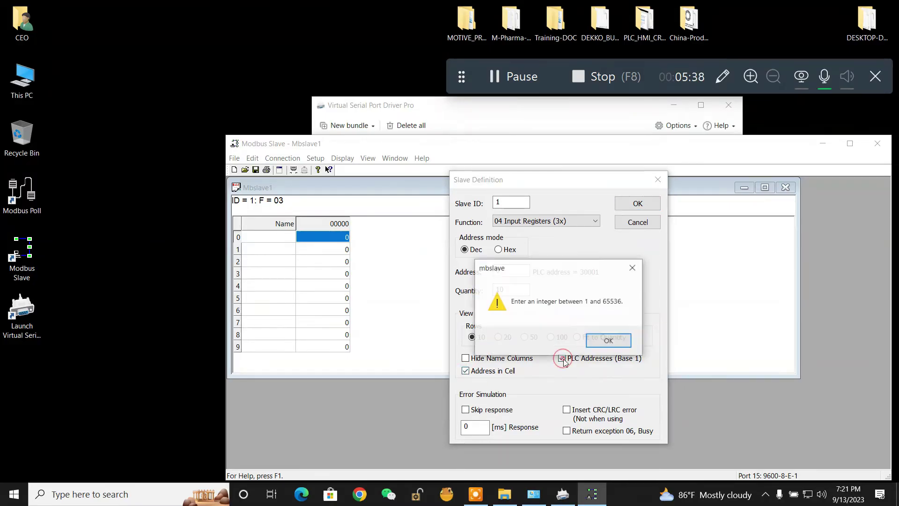
{"action": "left_click", "coordinate": [604, 340]}
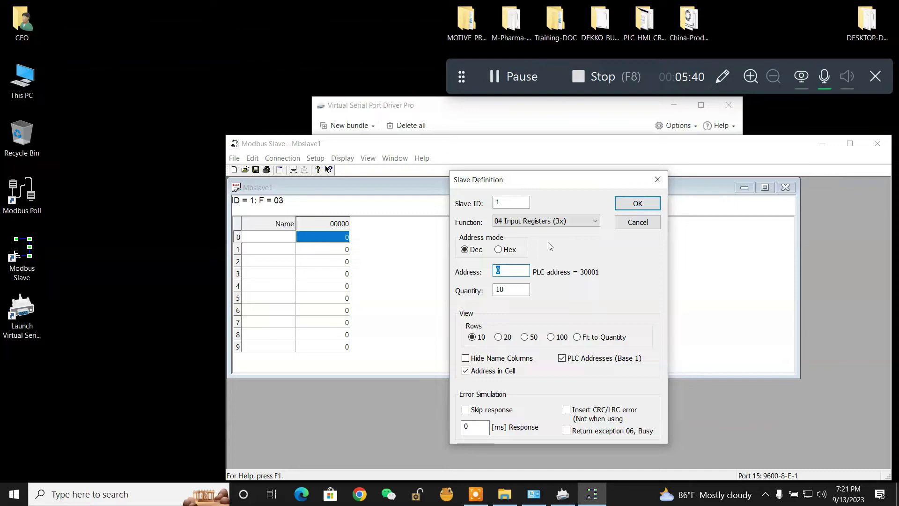
{"action": "left_click", "coordinate": [637, 202]}
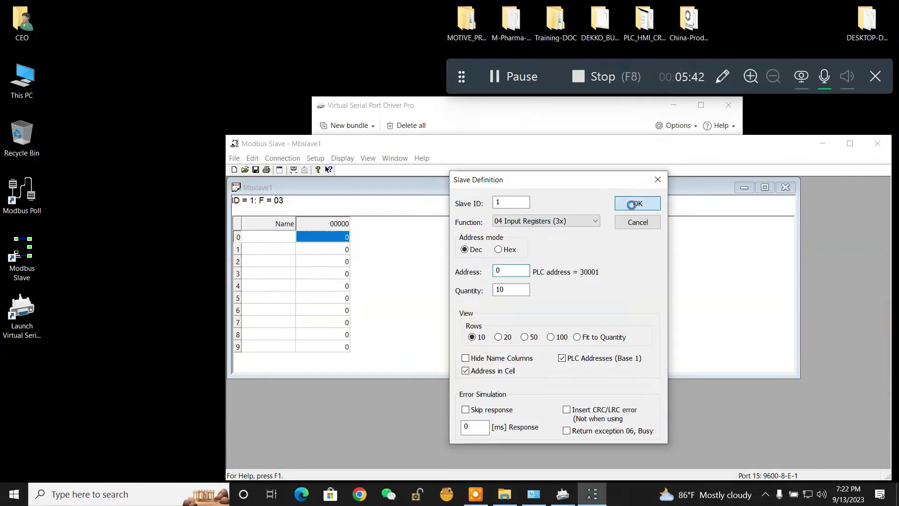
{"action": "left_click", "coordinate": [597, 342]}
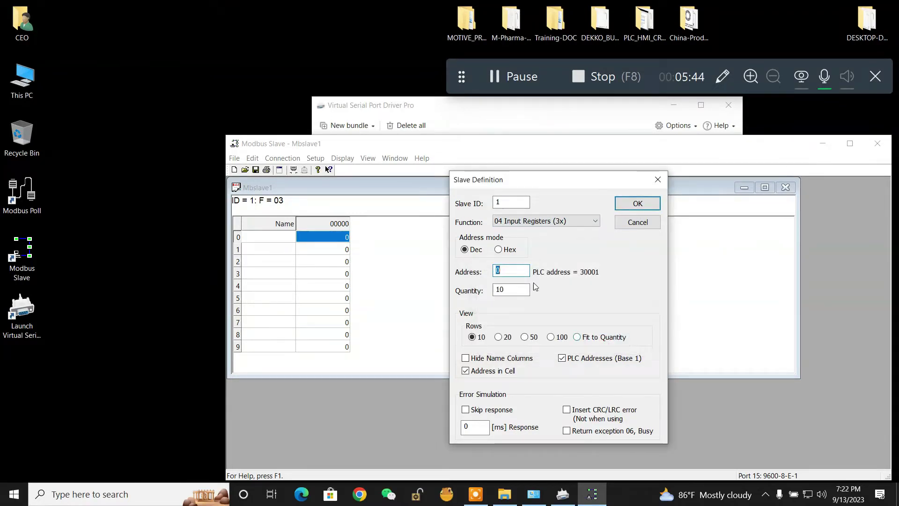
{"action": "type", "text": "1"}
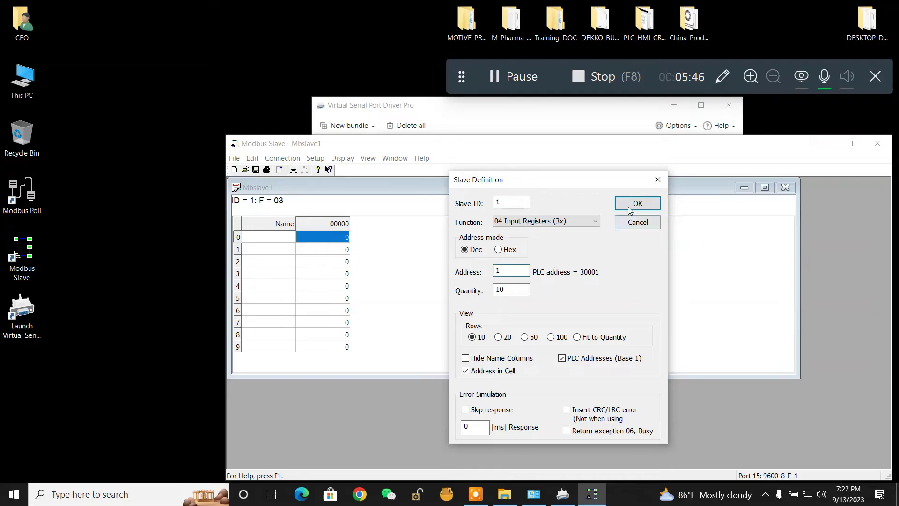
{"action": "left_click", "coordinate": [637, 203]}
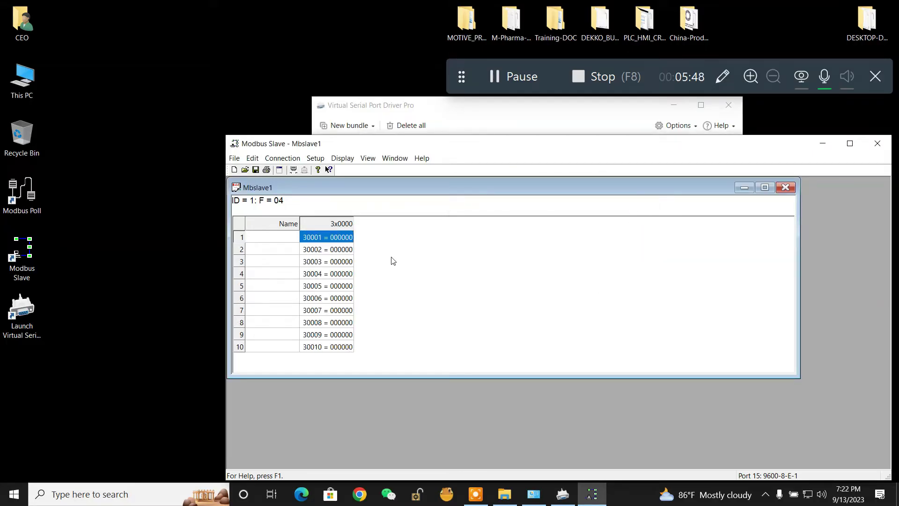
- Turn on Auto increment for input registers 30001, 30002 and 30003, then launch Modbus Poll
{"action": "right_click", "coordinate": [344, 240]}
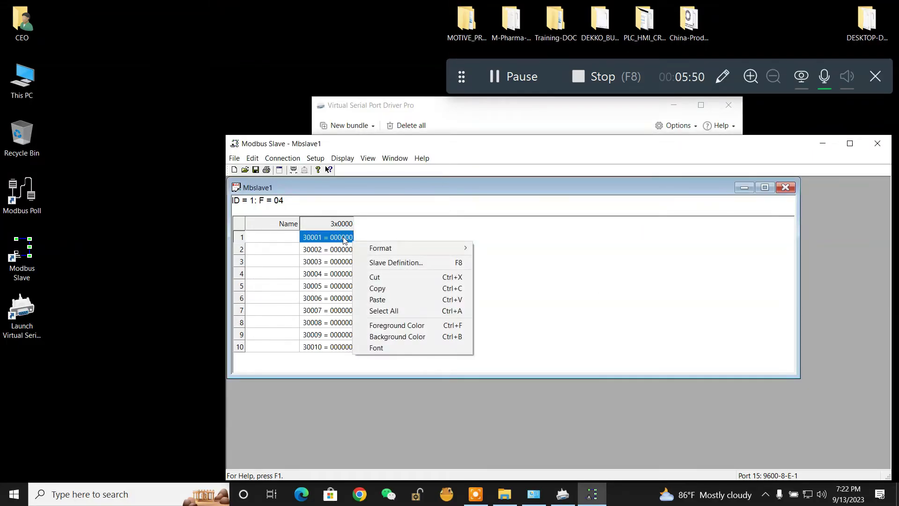
{"action": "double_click", "coordinate": [341, 239]}
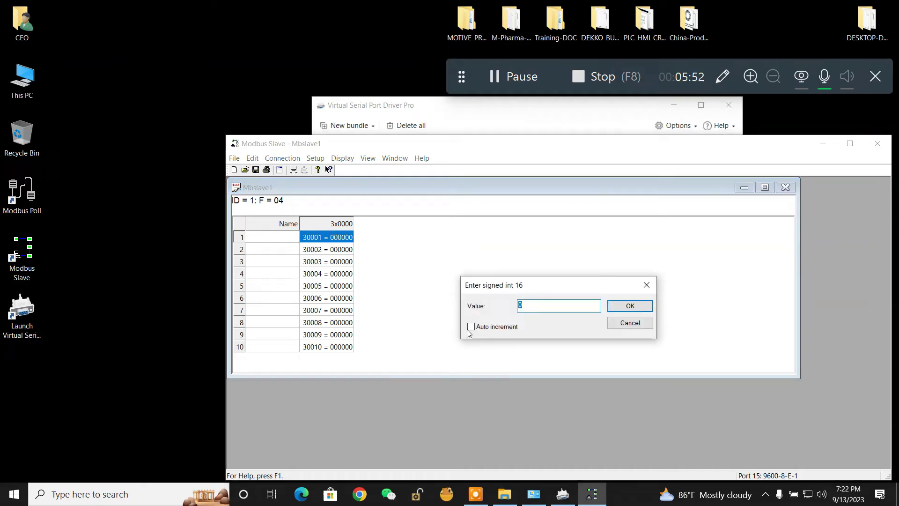
{"action": "left_click", "coordinate": [470, 326]}
{"action": "left_click", "coordinate": [637, 306]}
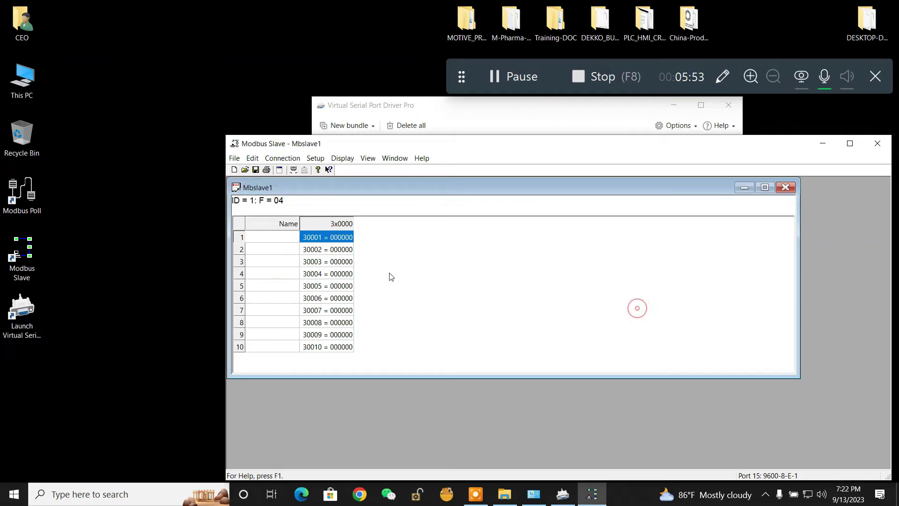
{"action": "double_click", "coordinate": [341, 251]}
{"action": "left_click", "coordinate": [471, 326]}
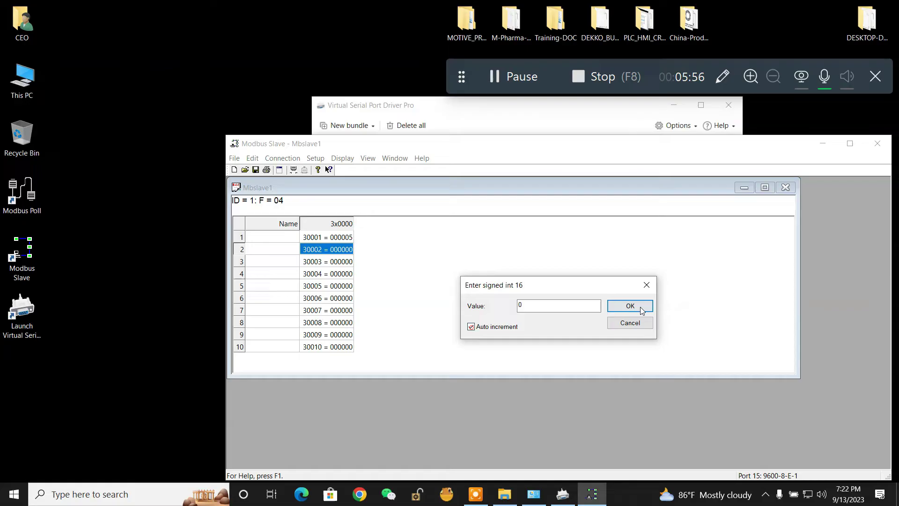
{"action": "left_click", "coordinate": [627, 306]}
{"action": "double_click", "coordinate": [336, 261]}
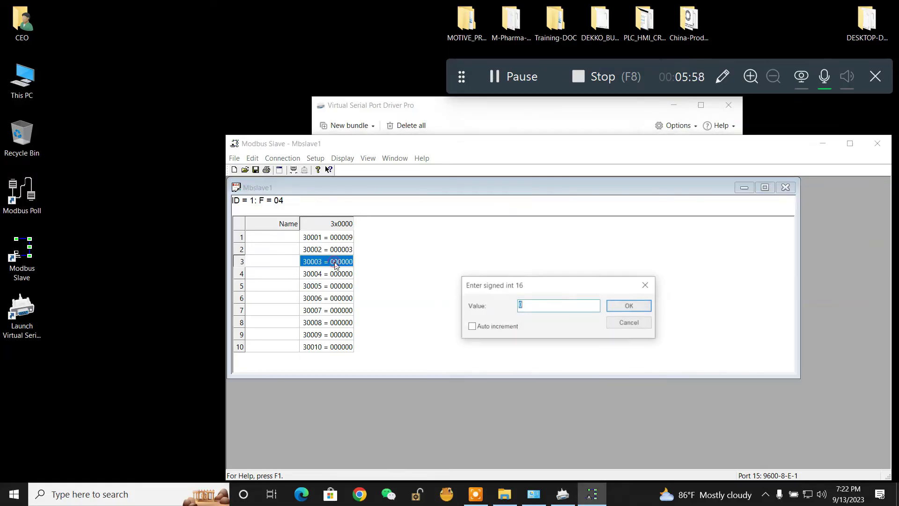
{"action": "left_click", "coordinate": [471, 326]}
{"action": "left_click", "coordinate": [631, 306]}
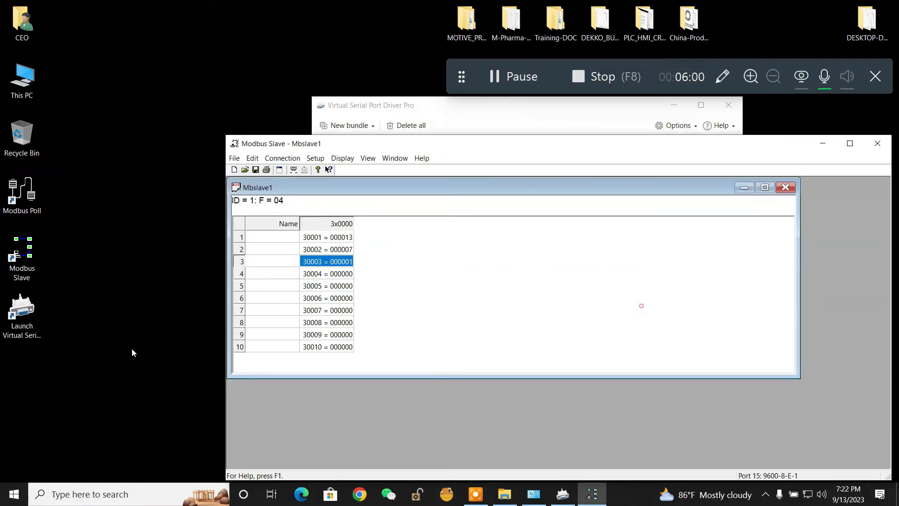
{"action": "double_click", "coordinate": [19, 204]}
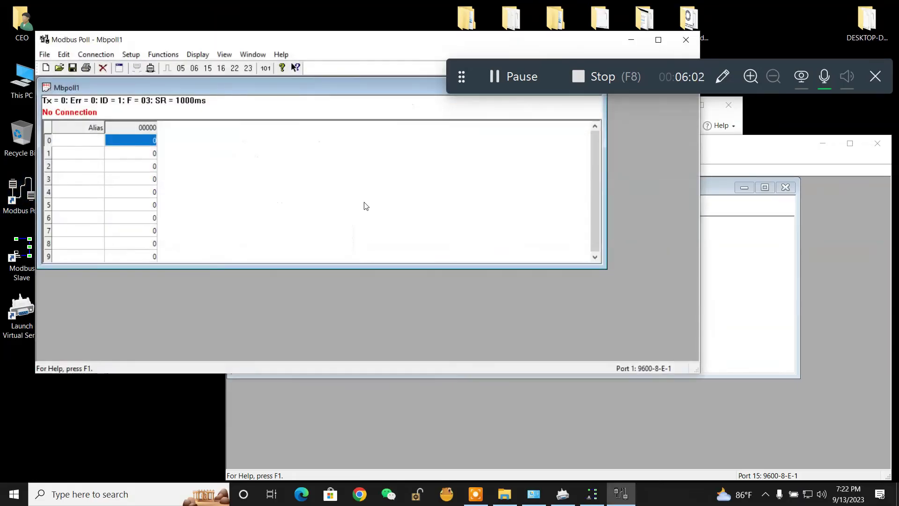
- Connect Modbus Poll through the Electronic Team virtual serial port COM20
{"action": "left_click_drag", "start_coordinate": [338, 50], "coordinate": [575, 126]}
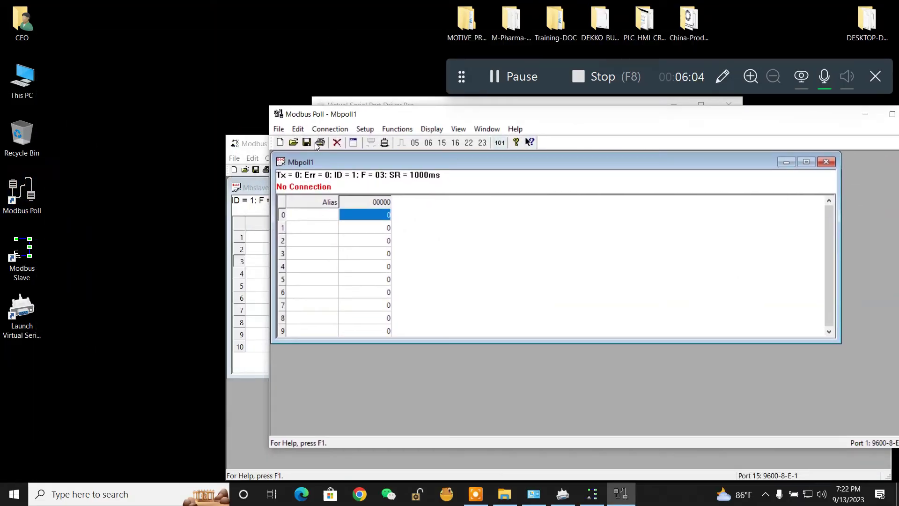
{"action": "left_click", "coordinate": [329, 129]}
{"action": "left_click", "coordinate": [344, 142]}
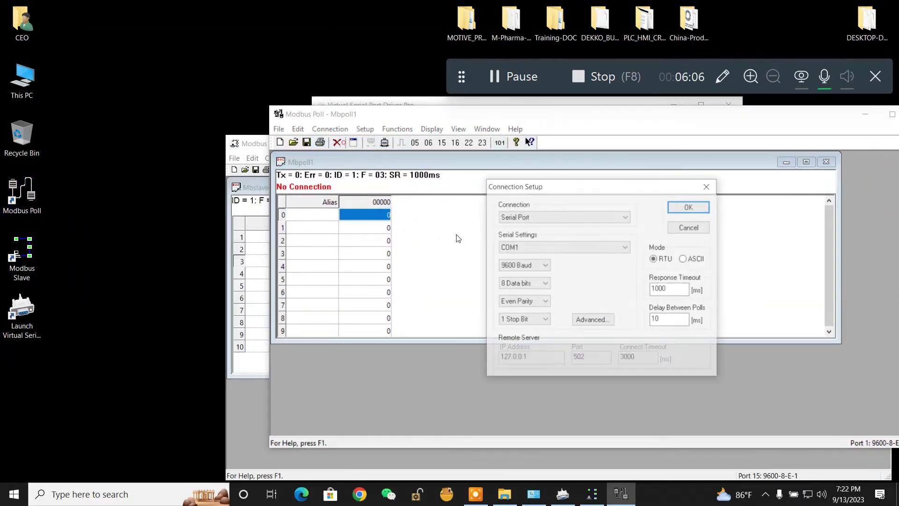
{"action": "left_click", "coordinate": [621, 247]}
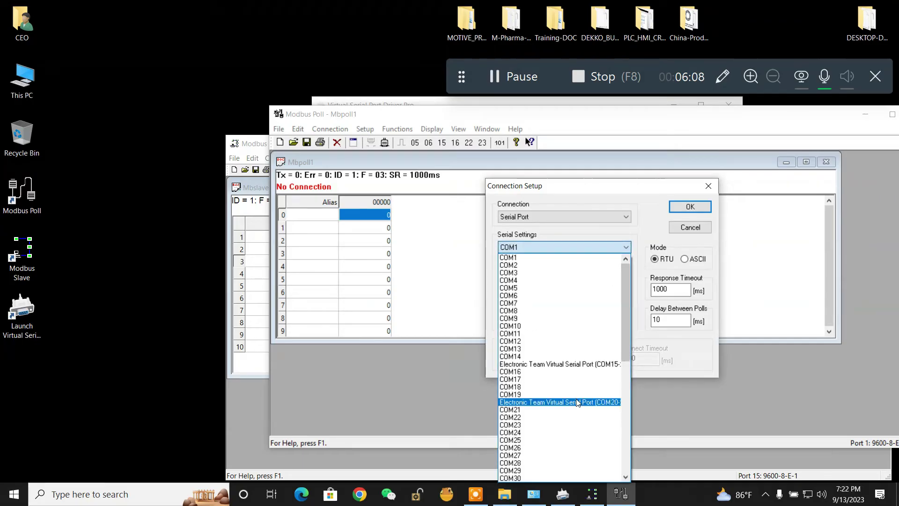
{"action": "left_click", "coordinate": [578, 402]}
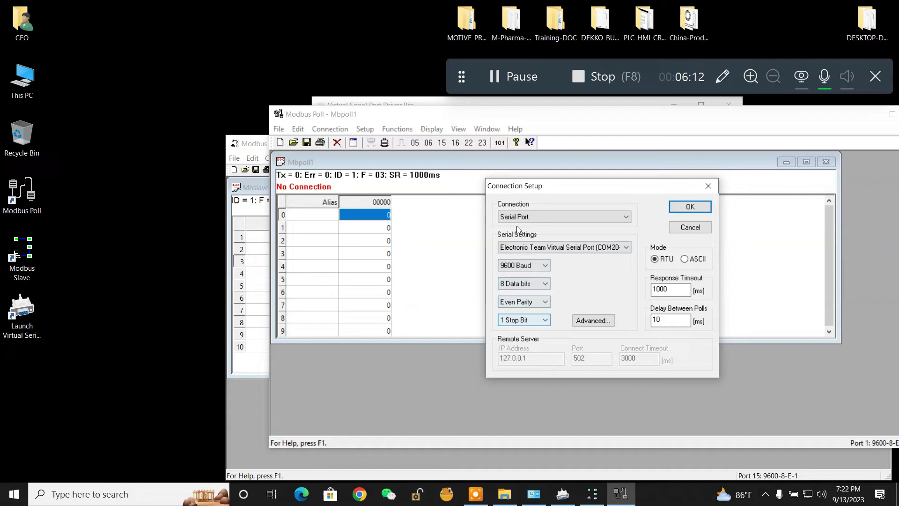
{"action": "left_click", "coordinate": [690, 207]}
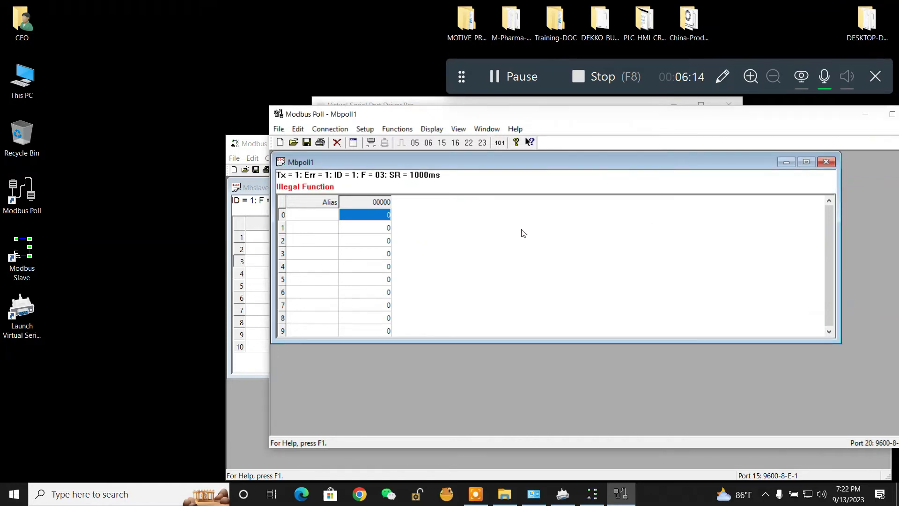
{"action": "left_click", "coordinate": [392, 129]}
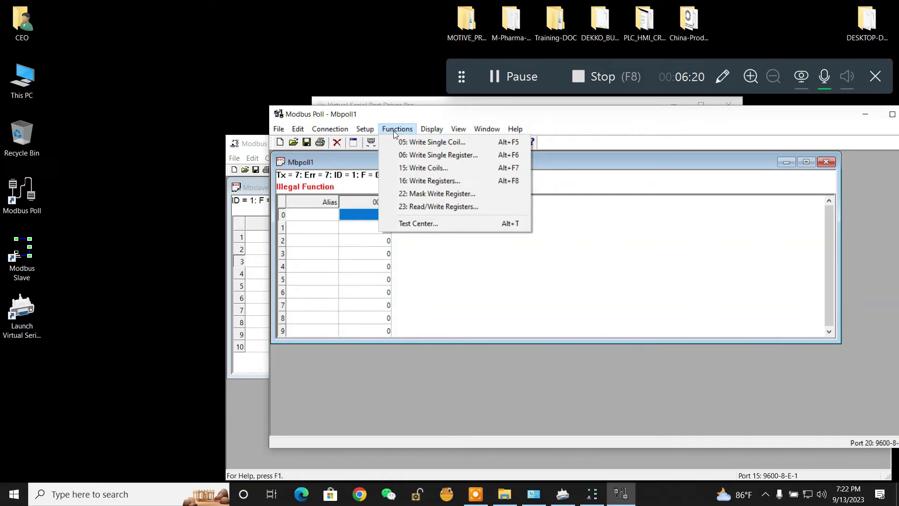
- Set the read definition to 04 Read Input Registers, base-1 PLC addresses in cells, Signed format
{"action": "left_click", "coordinate": [393, 142]}
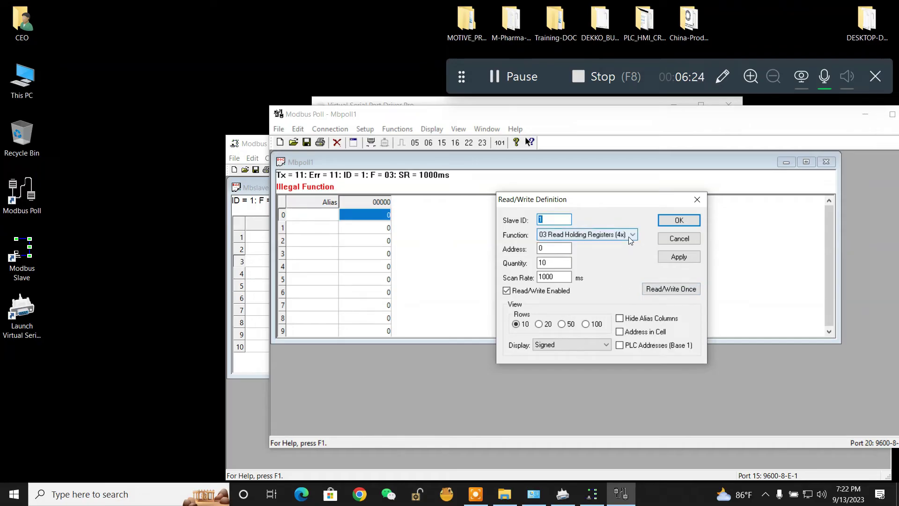
{"action": "left_click", "coordinate": [628, 235]}
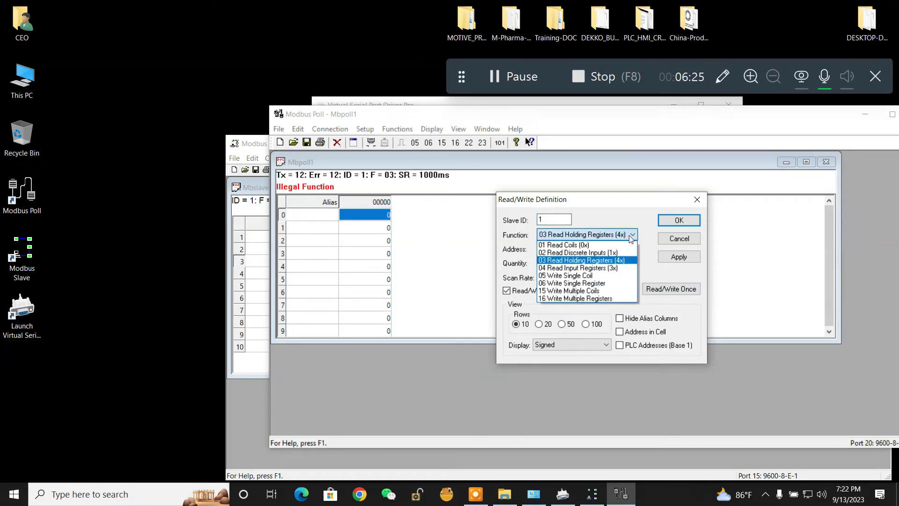
{"action": "left_click", "coordinate": [612, 271]}
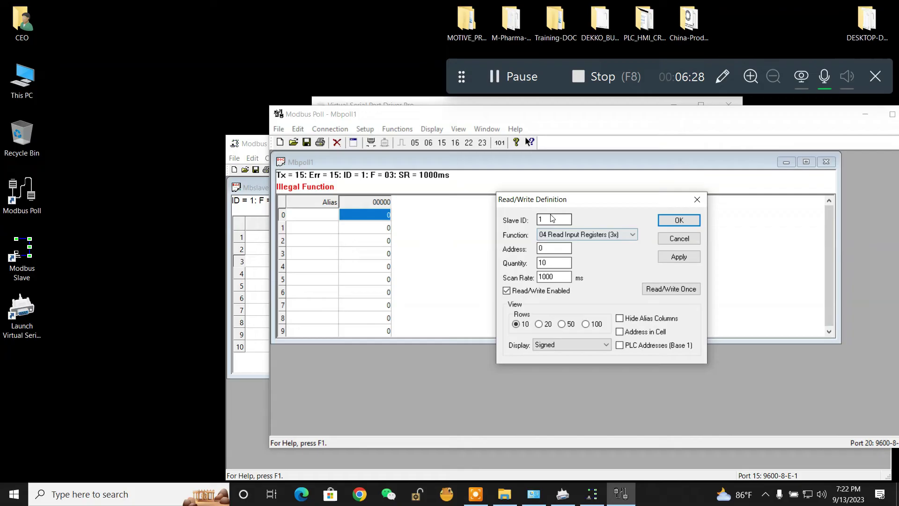
{"action": "left_click", "coordinate": [621, 345]}
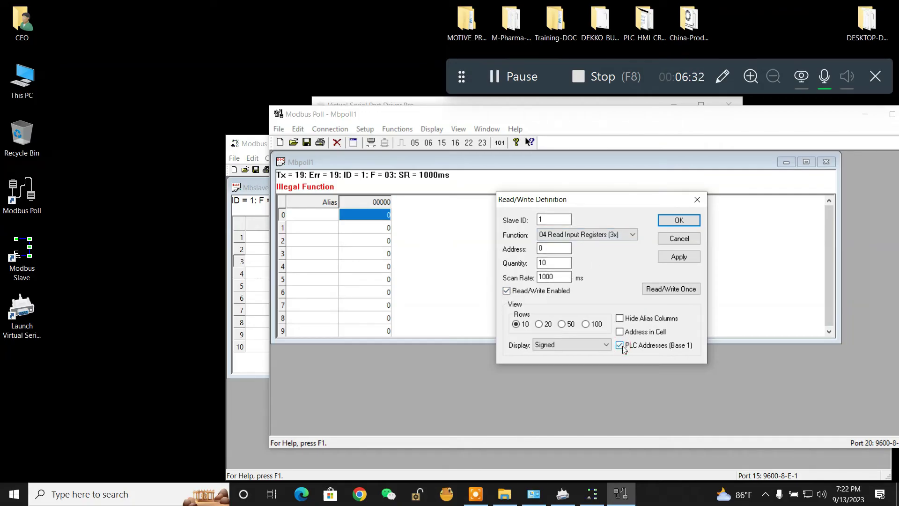
{"action": "left_click", "coordinate": [620, 332]}
{"action": "left_click", "coordinate": [571, 347]}
{"action": "left_click", "coordinate": [571, 346]}
{"action": "left_click", "coordinate": [679, 222]}
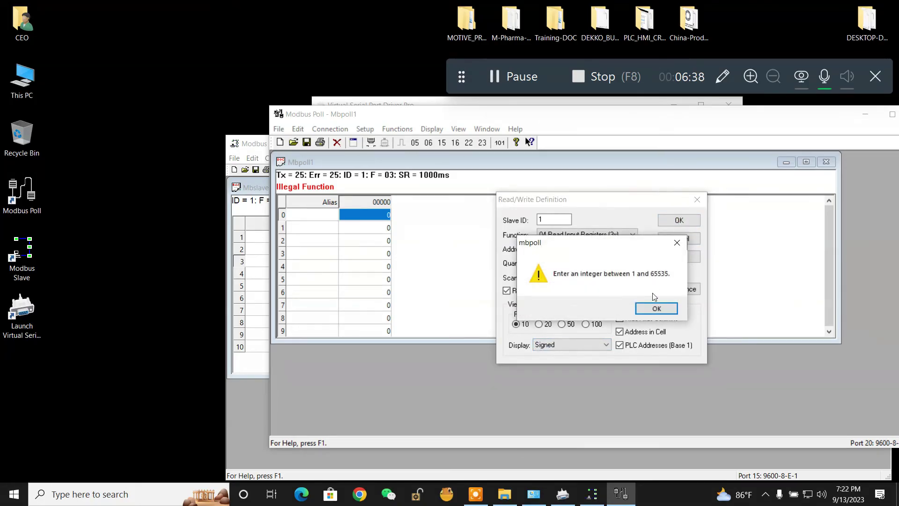
{"action": "left_click", "coordinate": [659, 308]}
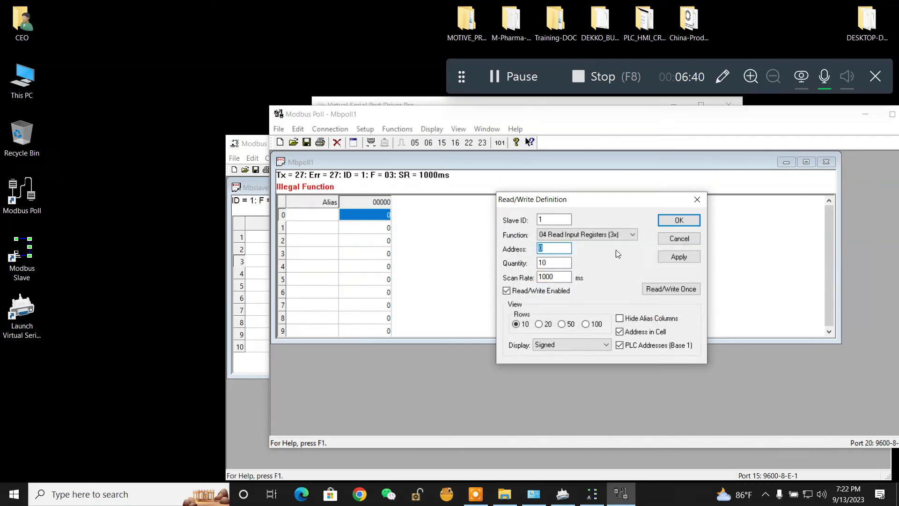
{"action": "left_click", "coordinate": [679, 220]}
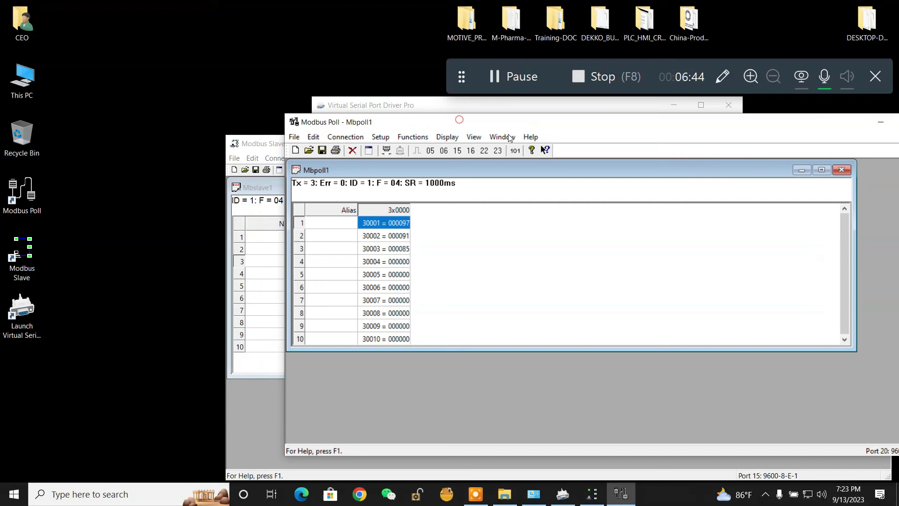
- Narrow the Modbus Slave window and place it top-left beside the Modbus Poll window
{"action": "left_click_drag", "start_coordinate": [456, 114], "coordinate": [569, 113]}
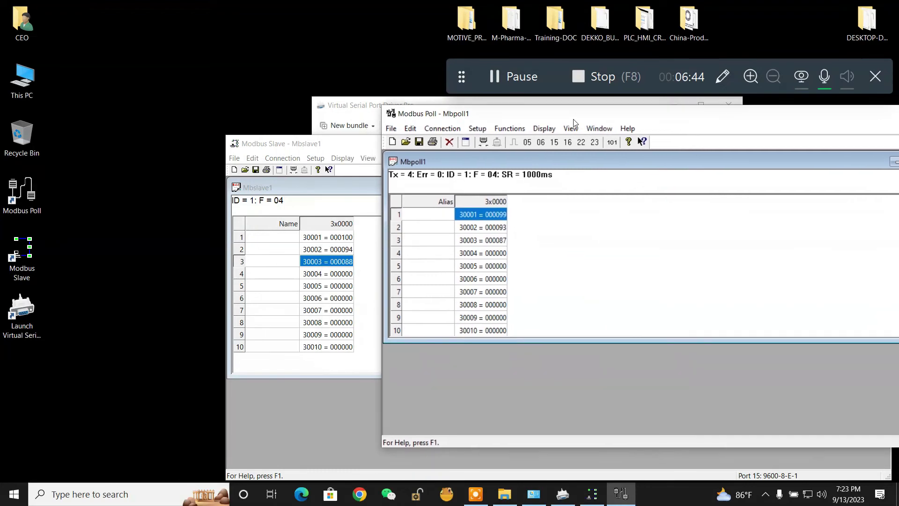
{"action": "left_click", "coordinate": [357, 148]}
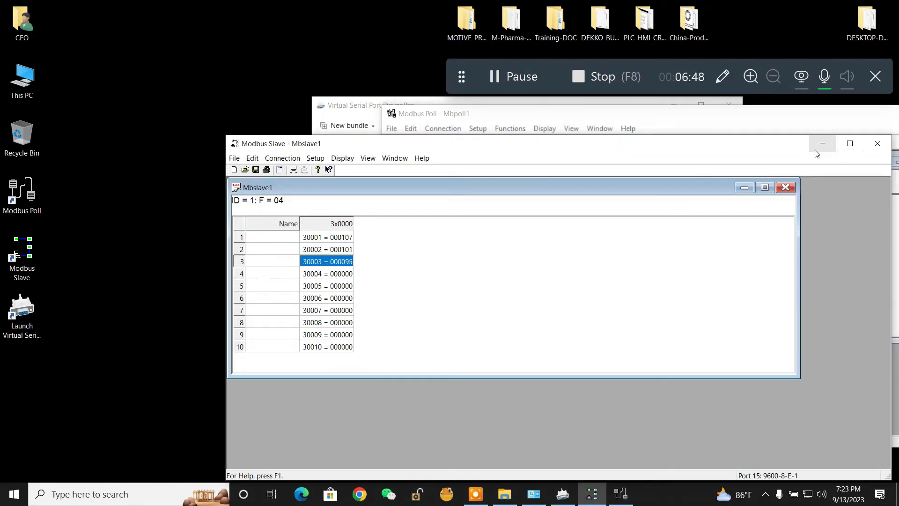
{"action": "left_click_drag", "start_coordinate": [894, 205], "coordinate": [442, 204]}
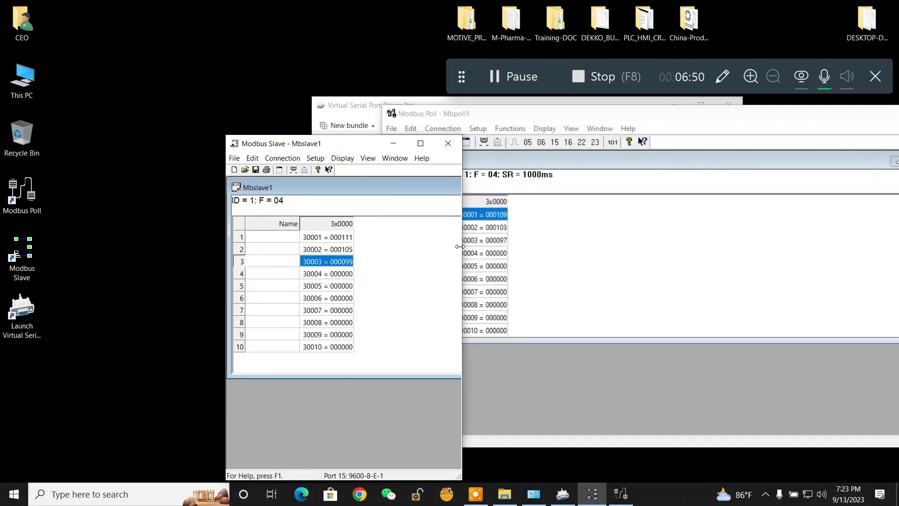
{"action": "left_click_drag", "start_coordinate": [351, 146], "coordinate": [210, 93]}
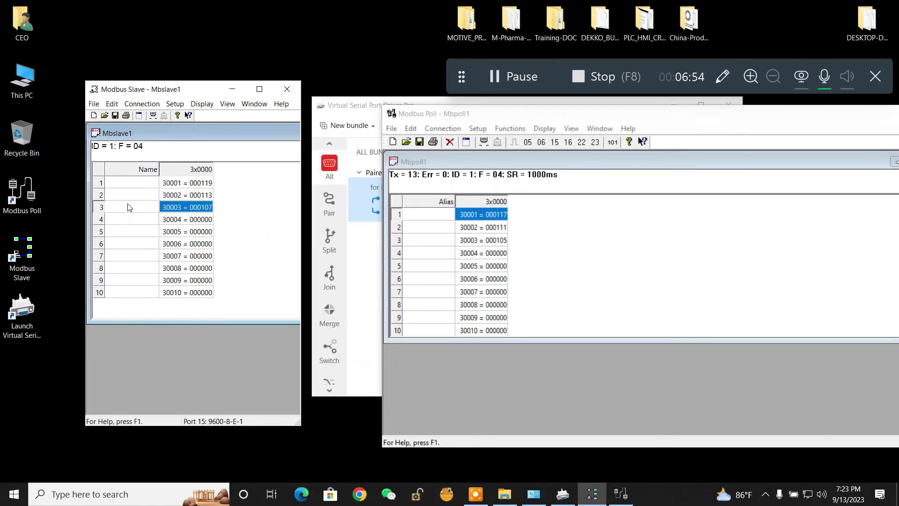
- Name register 30001 'Simulator1' in the Modbus Slave table
{"action": "left_click", "coordinate": [122, 183]}
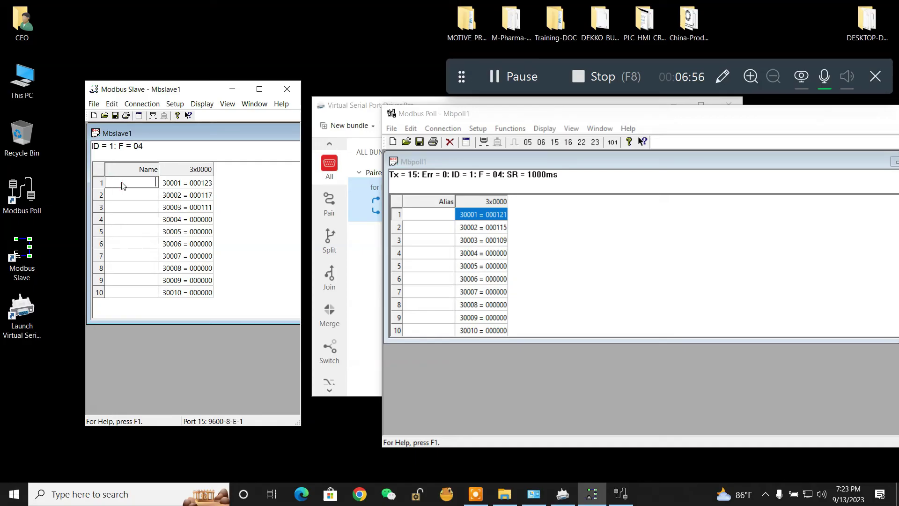
{"action": "type", "text": "S"}
{"action": "type", "text": "imul"}
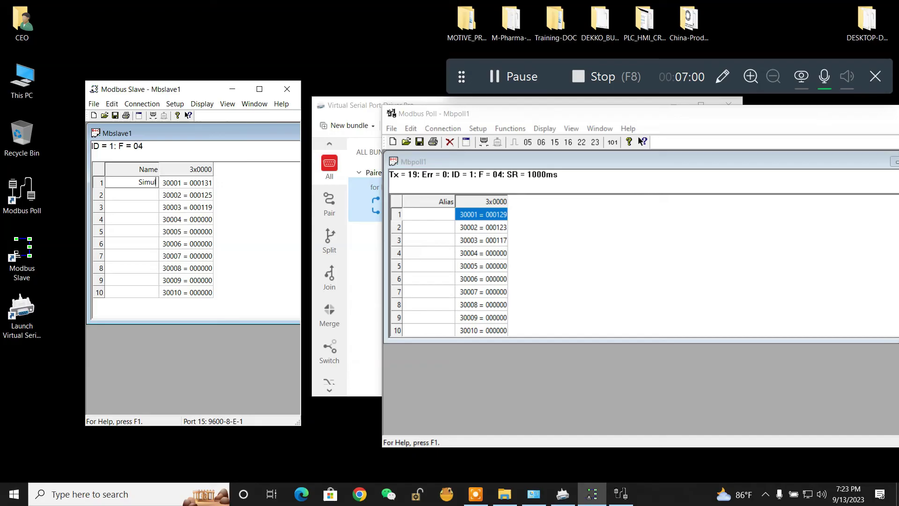
{"action": "type", "text": "ator1"}
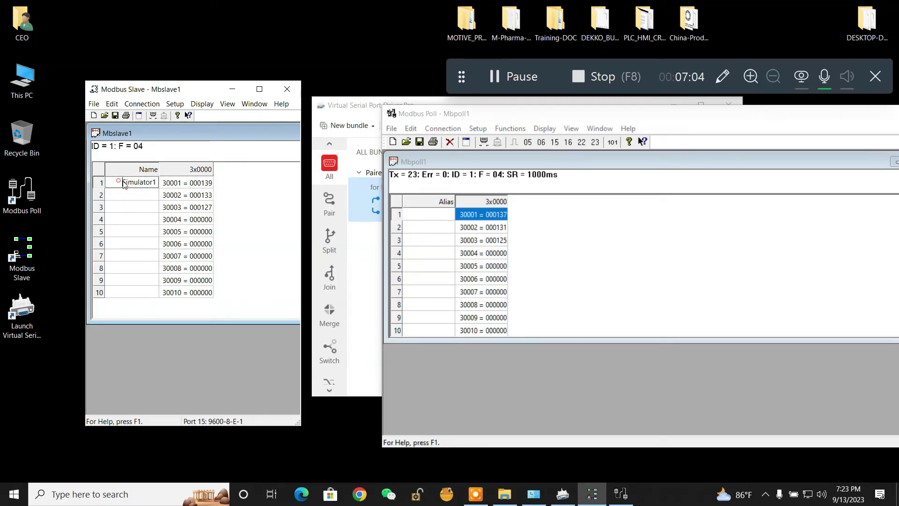
{"action": "left_click_drag", "start_coordinate": [116, 183], "coordinate": [160, 183]}
{"action": "key", "text": "ctrl+c"}
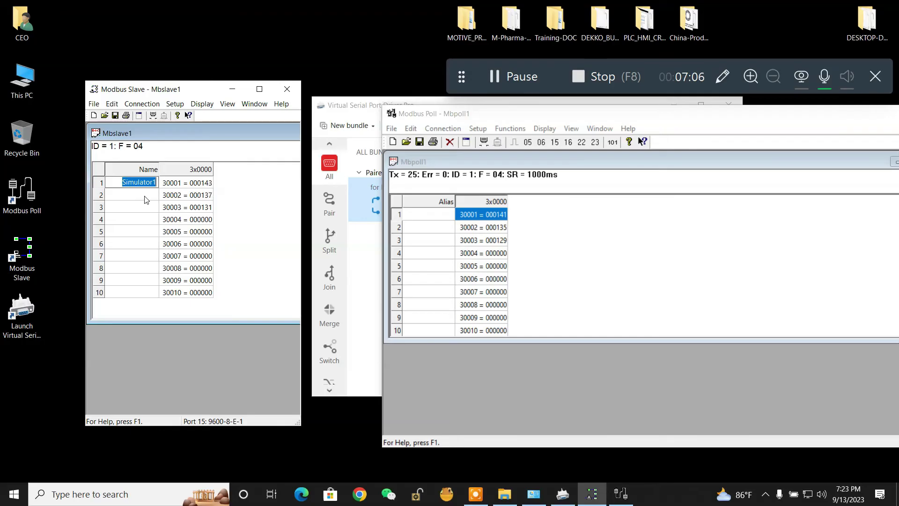
{"action": "left_click", "coordinate": [144, 196]}
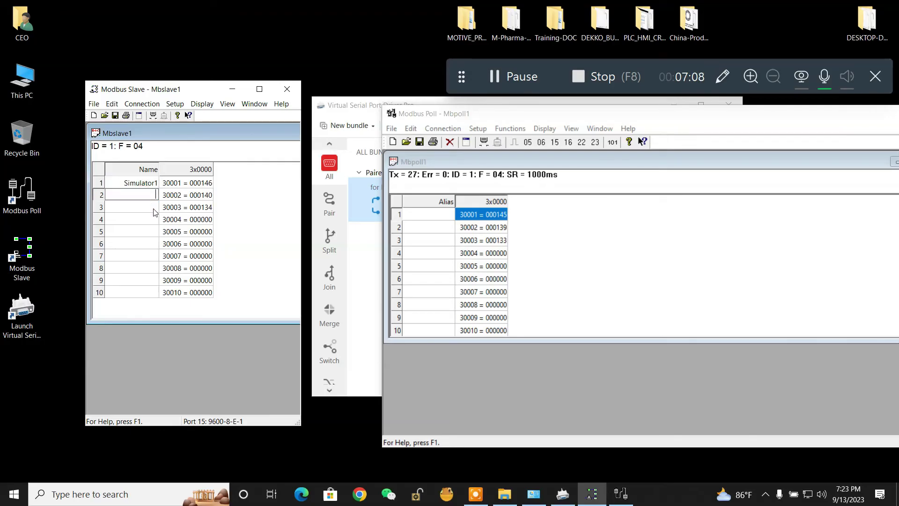
{"action": "left_click", "coordinate": [144, 185]}
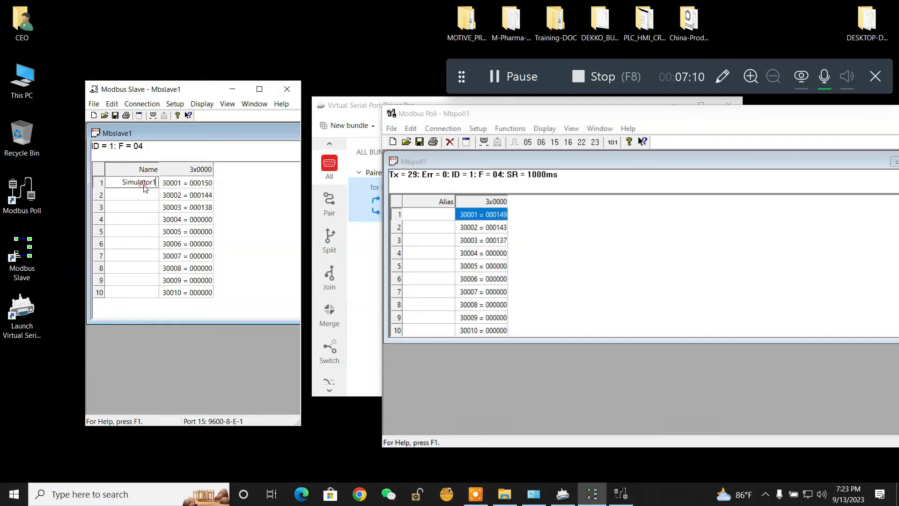
- Copy the name into register 30002 and change it to 'Simulator2'
{"action": "left_click", "coordinate": [118, 182]}
{"action": "left_click", "coordinate": [145, 195]}
{"action": "key", "text": "ctrl+v"}
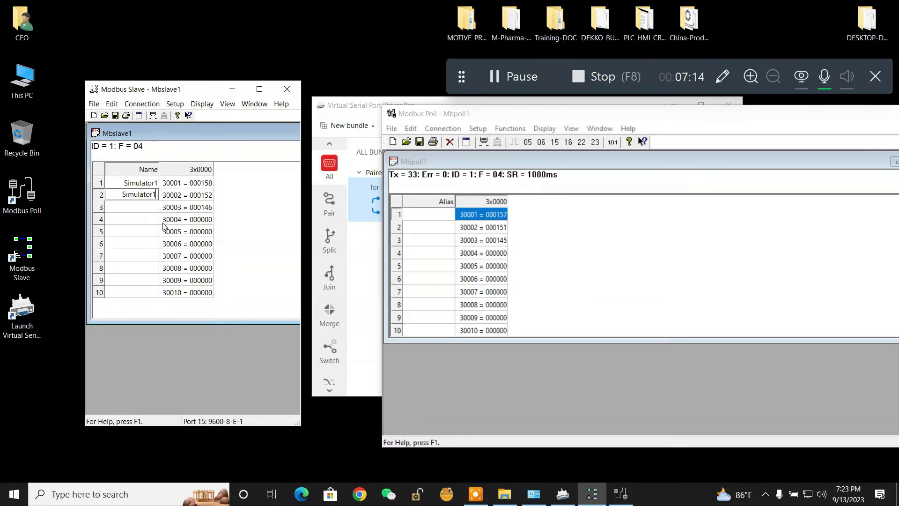
{"action": "key", "text": "BackSpace"}
{"action": "type", "text": "2"}
{"action": "left_click", "coordinate": [425, 214]}
{"action": "type", "text": "Ad"}
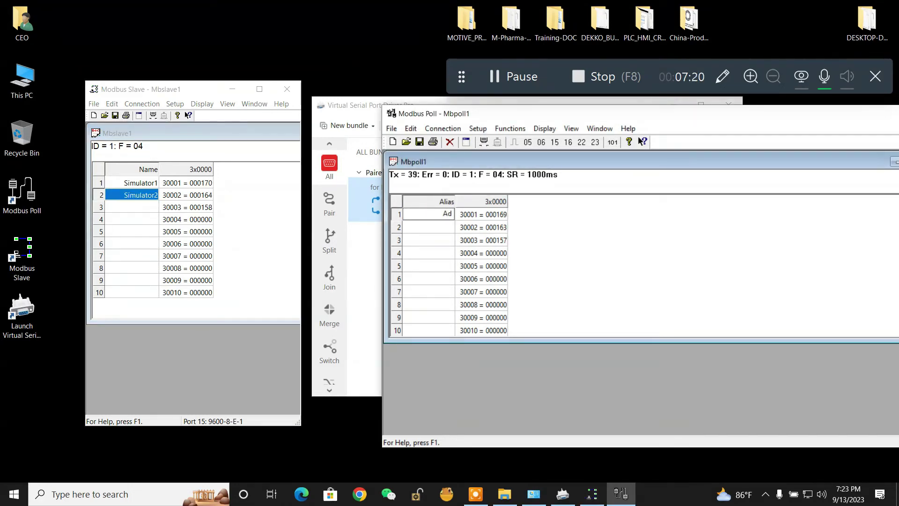
- Set row 1's alias to 'Slave read' and copy it into row 2's alias
{"action": "key", "text": "BackSpace"}
{"action": "key", "text": "BackSpace"}
{"action": "key", "text": "BackSpace"}
{"action": "type", "text": "e"}
{"action": "type", "text": " read"}
{"action": "left_click", "coordinate": [436, 233]}
{"action": "left_click", "coordinate": [436, 215]}
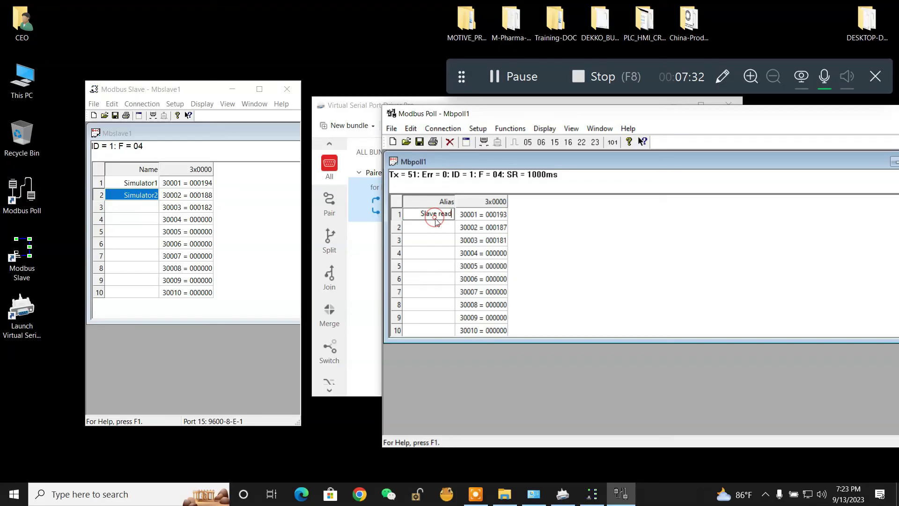
{"action": "left_click_drag", "start_coordinate": [420, 215], "coordinate": [454, 214]}
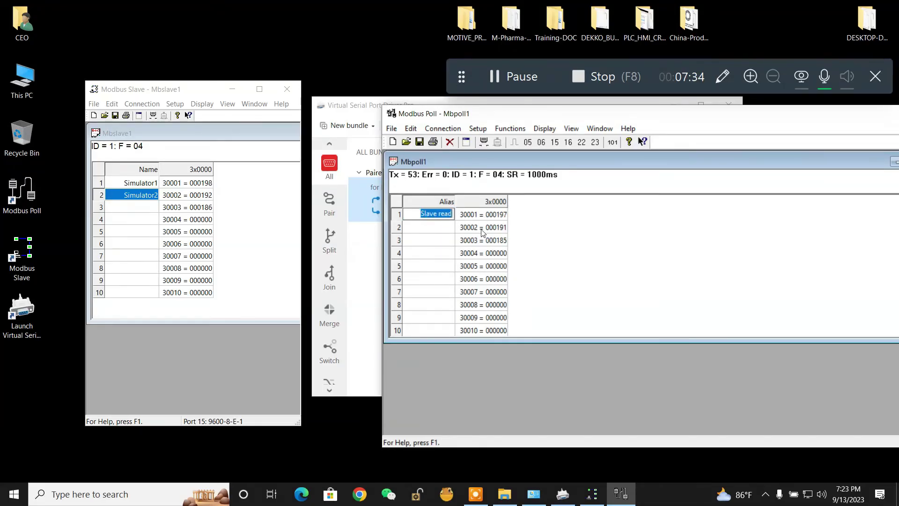
{"action": "key", "text": "ctrl+c"}
{"action": "left_click", "coordinate": [436, 233]}
{"action": "key", "text": "ctrl+v"}
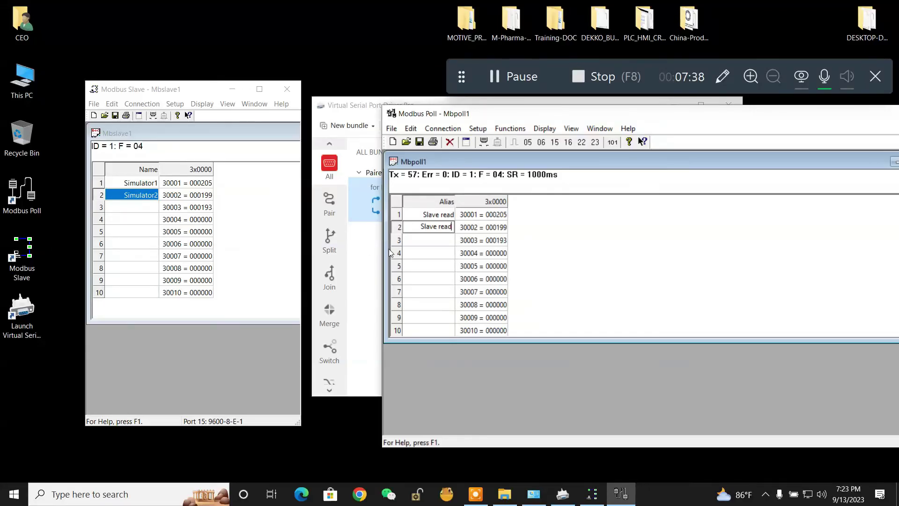
- Give register 30004 a new value in Modbus Slave and check it in Modbus Poll
{"action": "left_click", "coordinate": [187, 219]}
{"action": "double_click", "coordinate": [186, 219]}
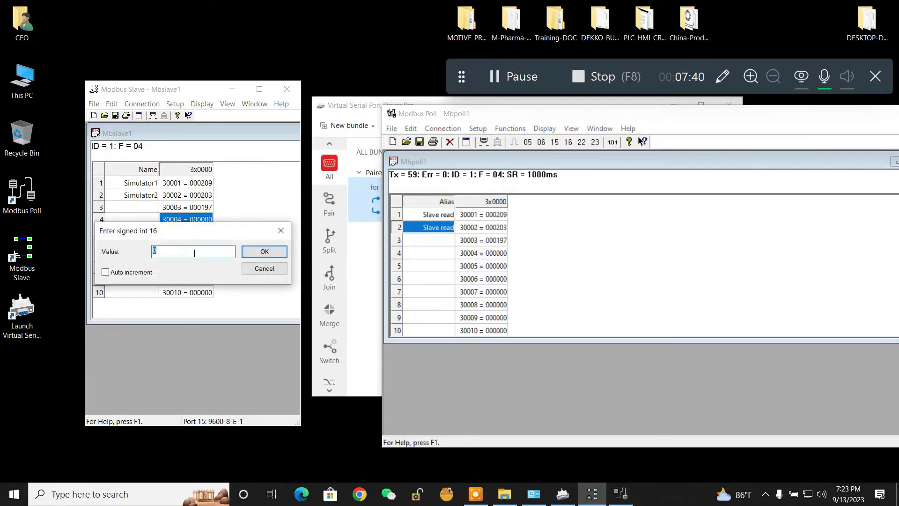
{"action": "type", "text": "1"}
{"action": "left_click", "coordinate": [271, 255]}
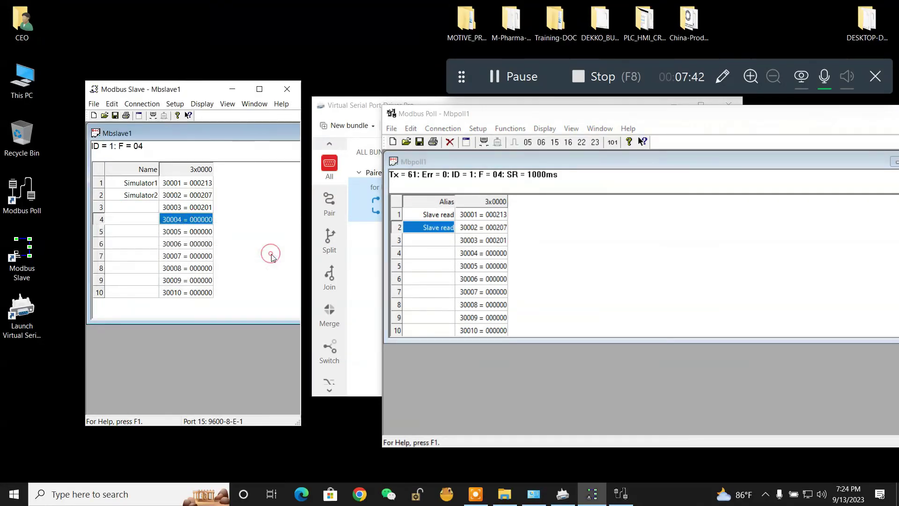
{"action": "left_click", "coordinate": [475, 243]}
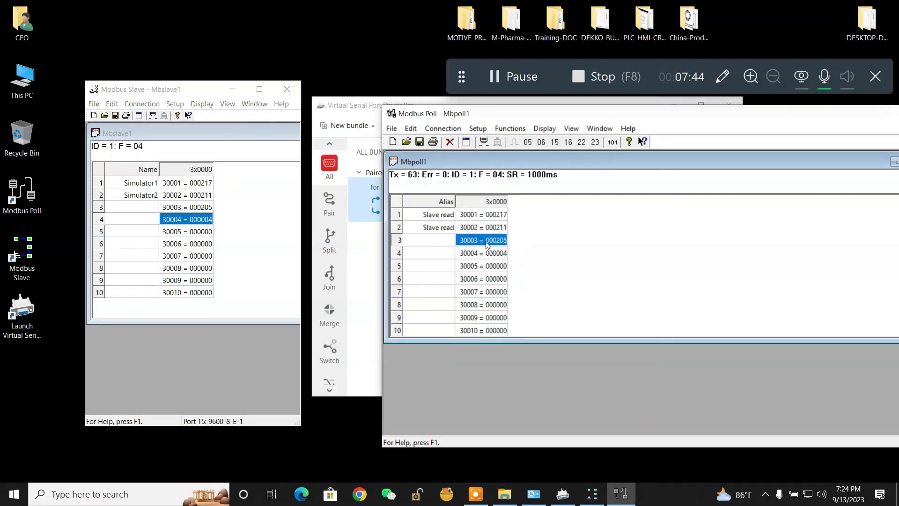
{"action": "left_click", "coordinate": [478, 254]}
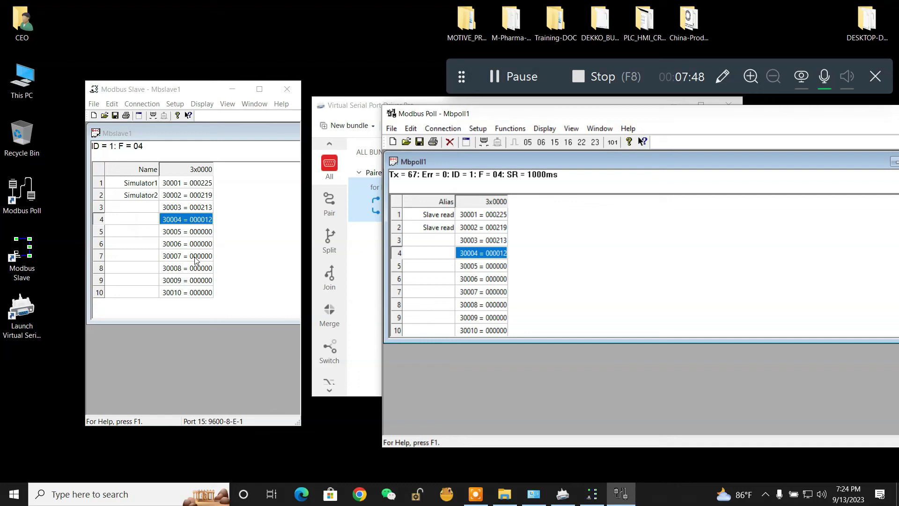
- Make register 30010 auto increment and confirm its polled value in Modbus Poll
{"action": "double_click", "coordinate": [195, 292]}
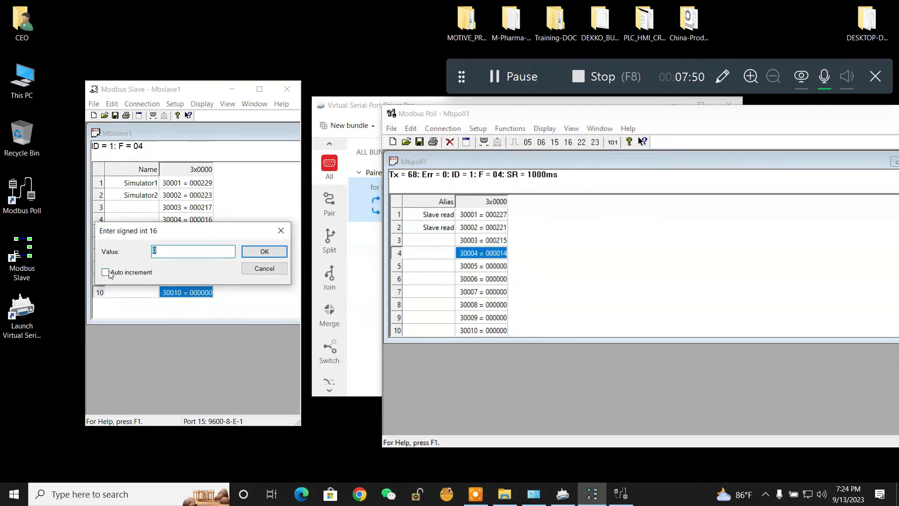
{"action": "left_click", "coordinate": [262, 251]}
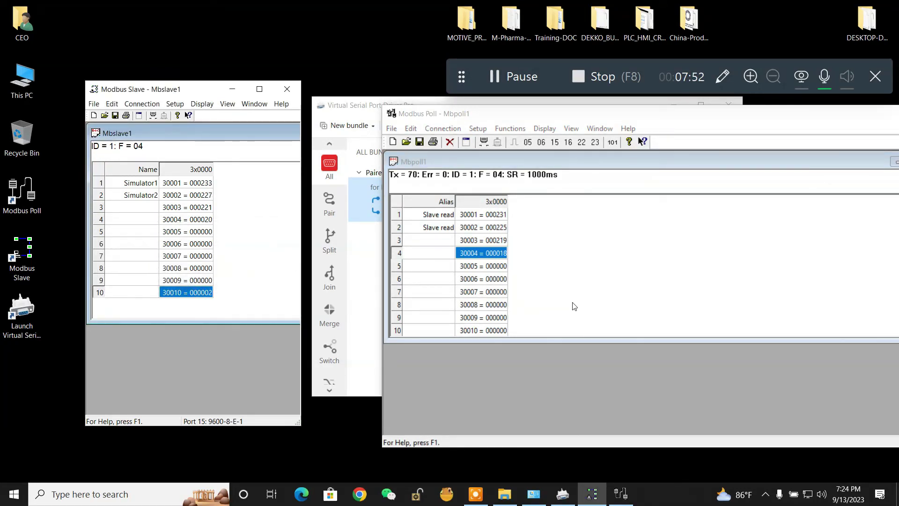
{"action": "left_click", "coordinate": [468, 330]}
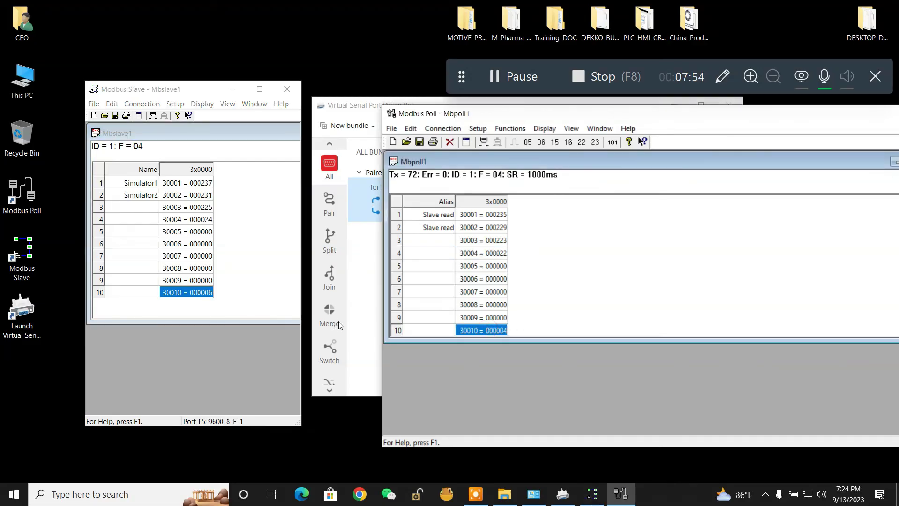
{"action": "left_click", "coordinate": [138, 293]}
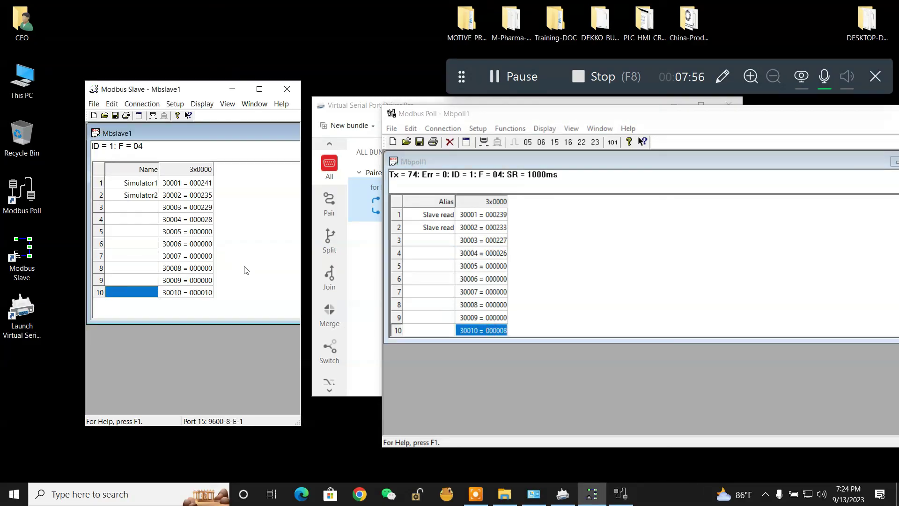